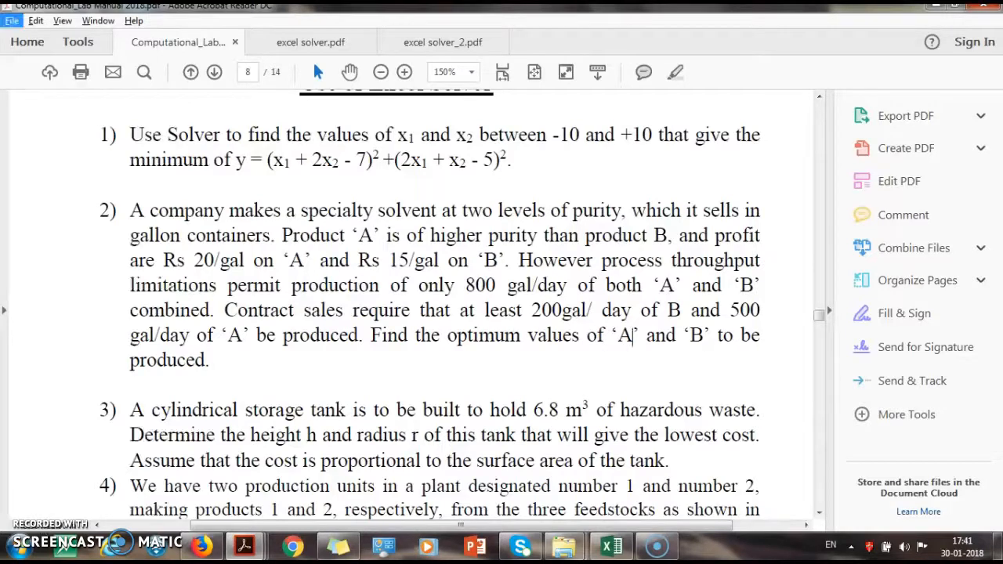
# Read Solver problems 1 and 2 in the lab manual, noting the function to minimise and the profits of products A and B
pyautogui.moveTo(129, 135); pyautogui.dragTo(510, 159)
pyautogui.click(472, 242)
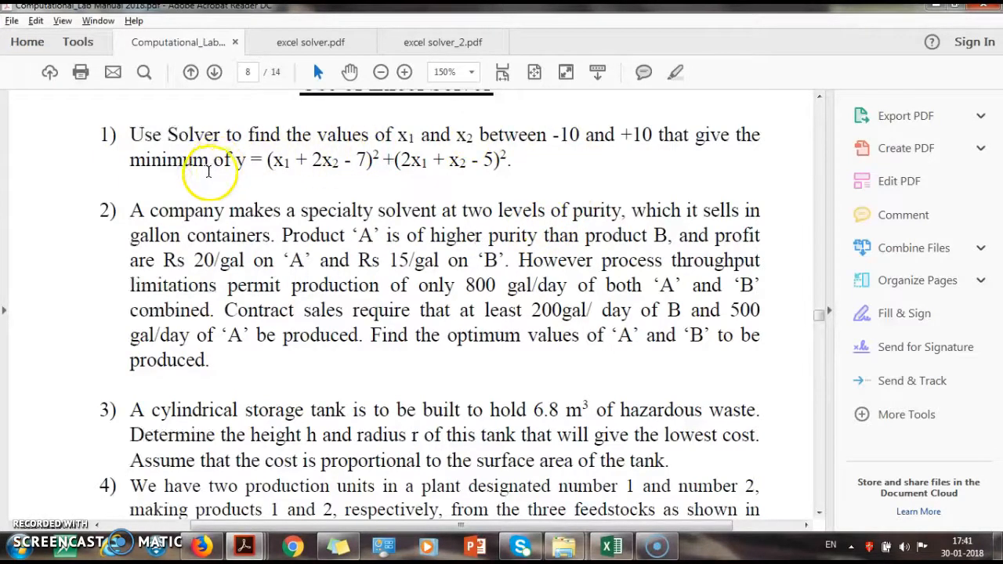
pyautogui.moveTo(246, 160); pyautogui.dragTo(506, 160)
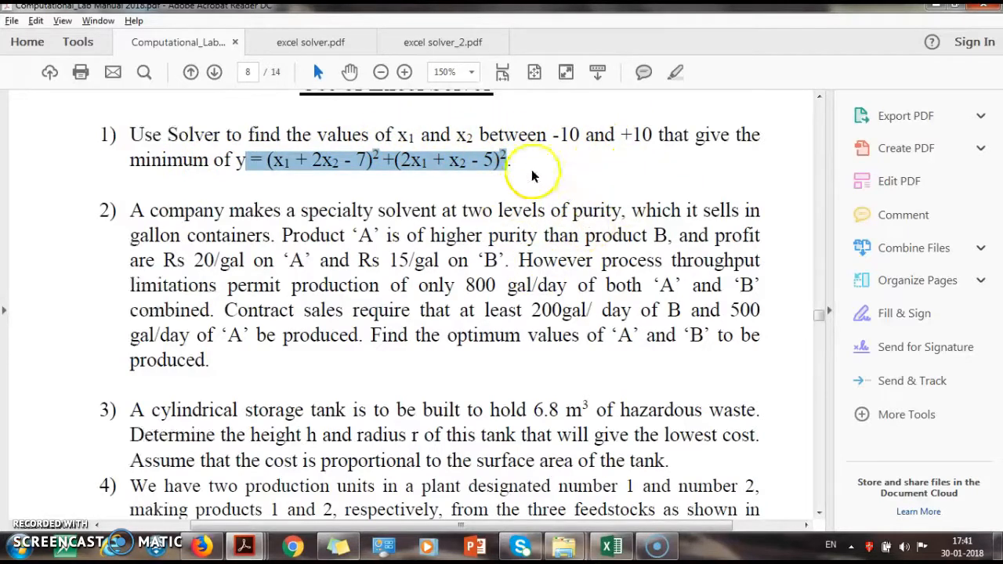
pyautogui.click(549, 148)
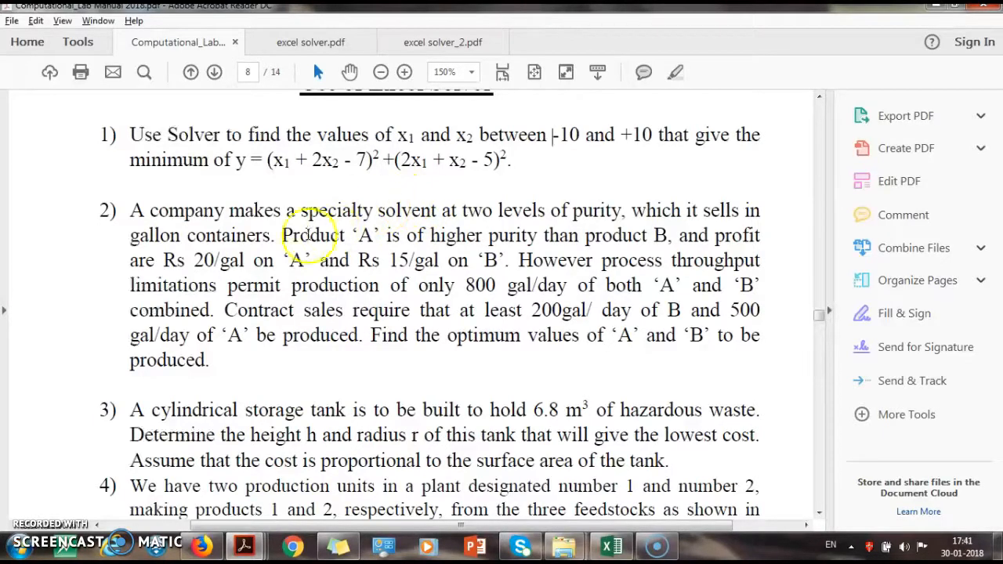
pyautogui.click(290, 235)
pyautogui.moveTo(290, 236); pyautogui.dragTo(343, 235)
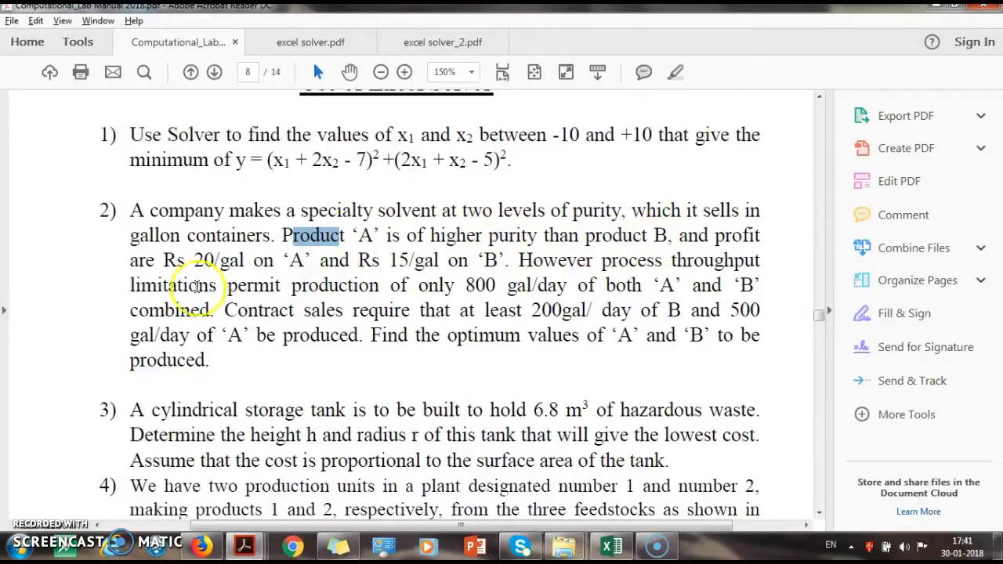
pyautogui.click(204, 263)
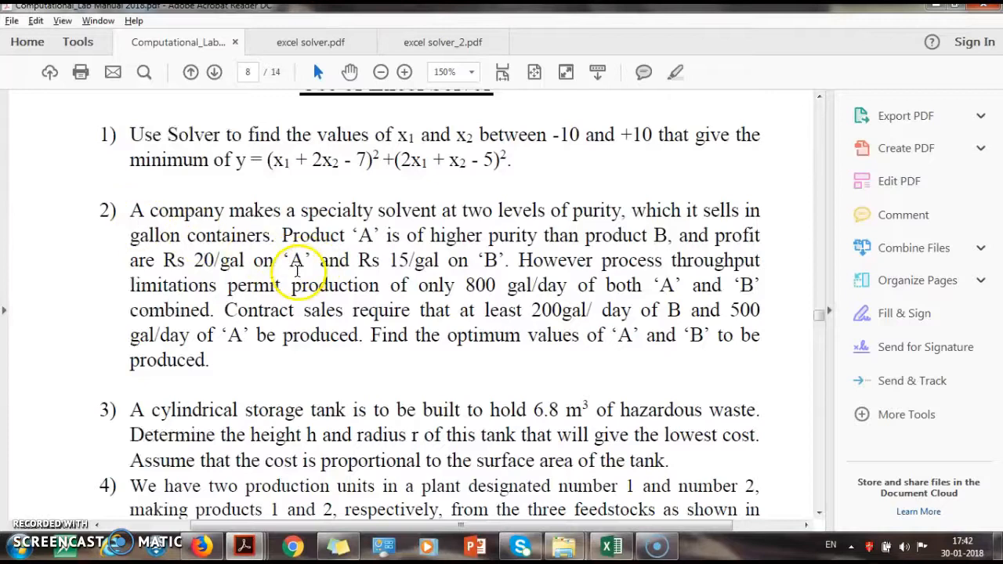
# Switch to the Excel Production sheet and enter starting values of 500 for x1 in D10 and 200 for x2 in D11
pyautogui.click(613, 546)
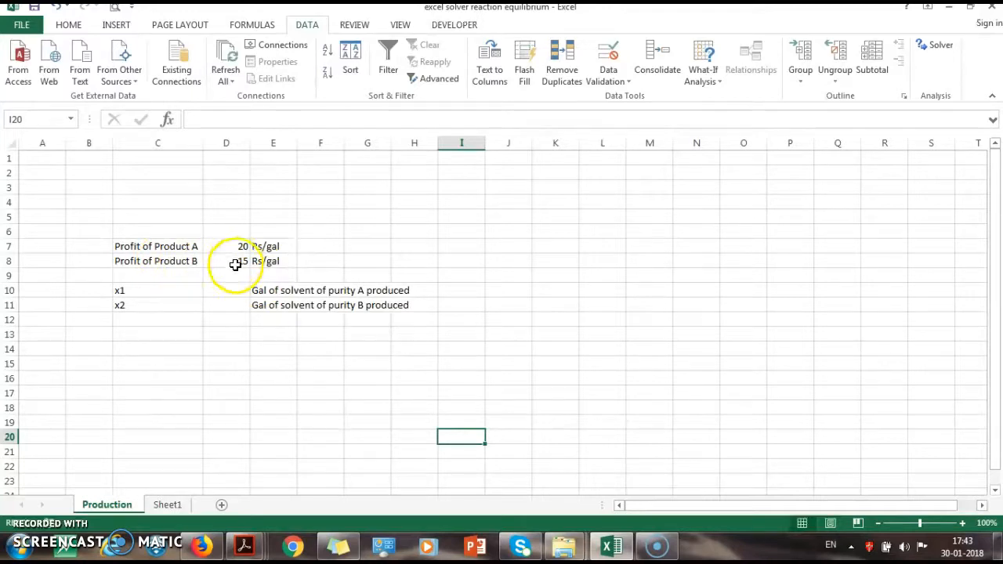
pyautogui.click(144, 289)
pyautogui.click(139, 302)
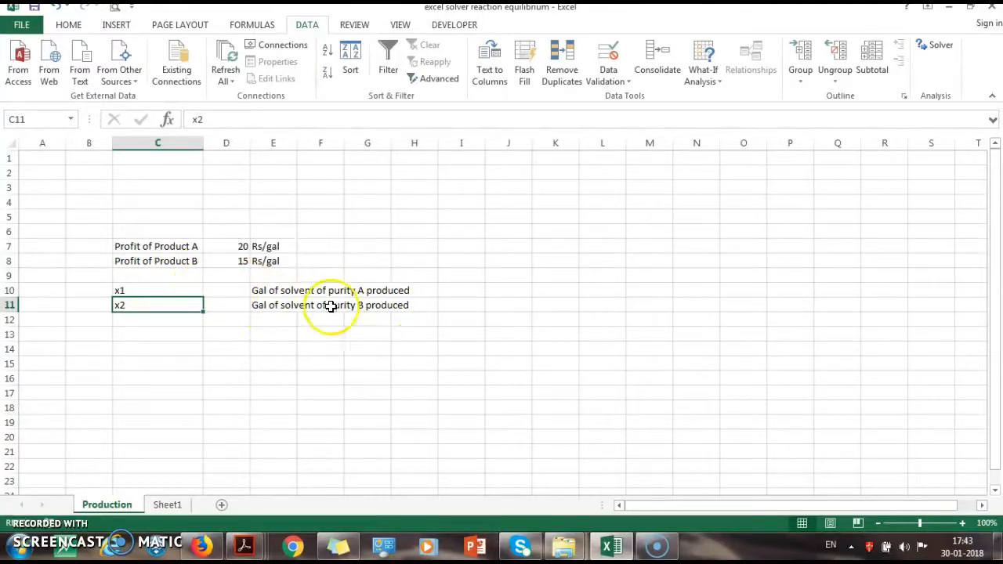
pyautogui.click(224, 290)
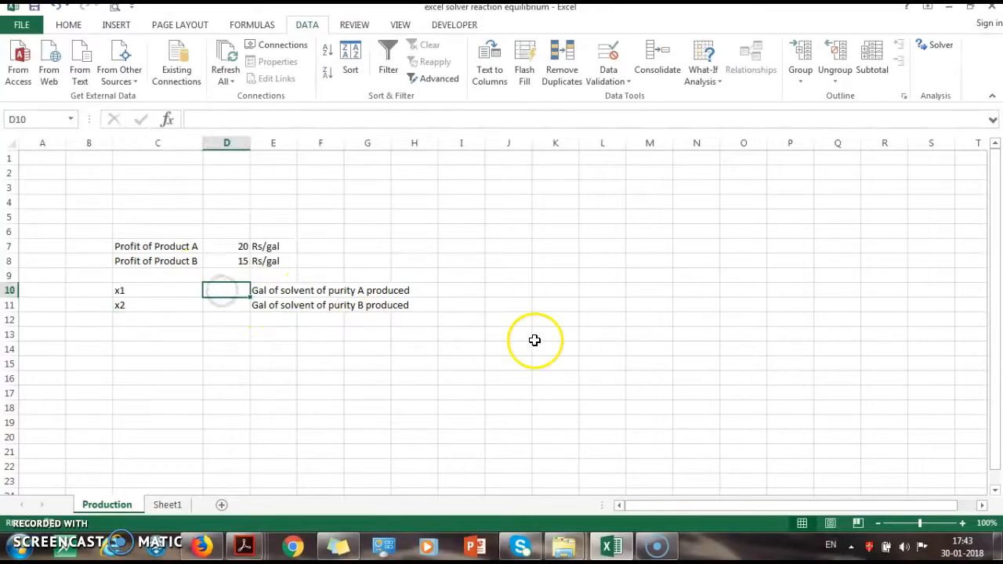
pyautogui.hotkey('alt', 'Tab')
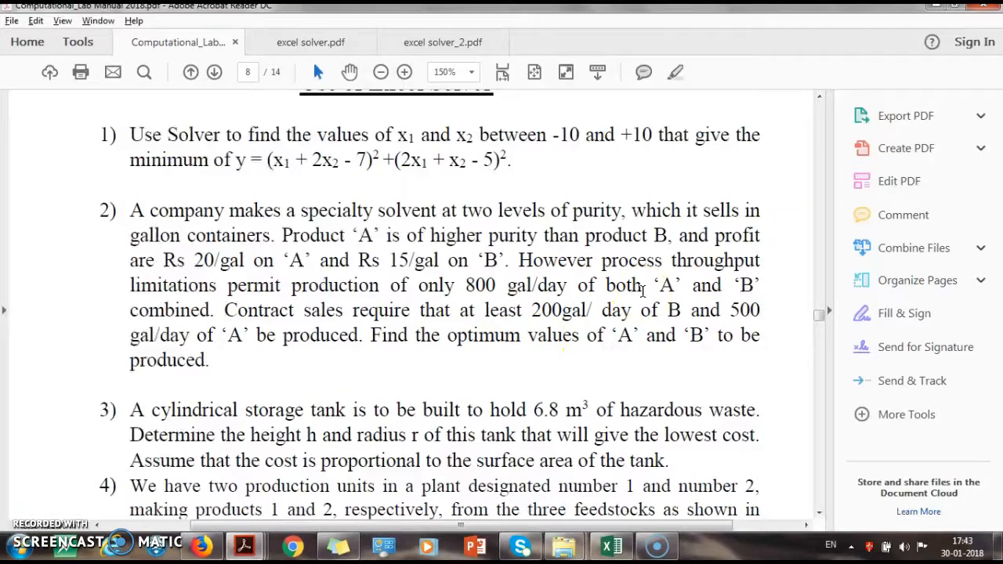
pyautogui.hotkey('alt', 'Tab')
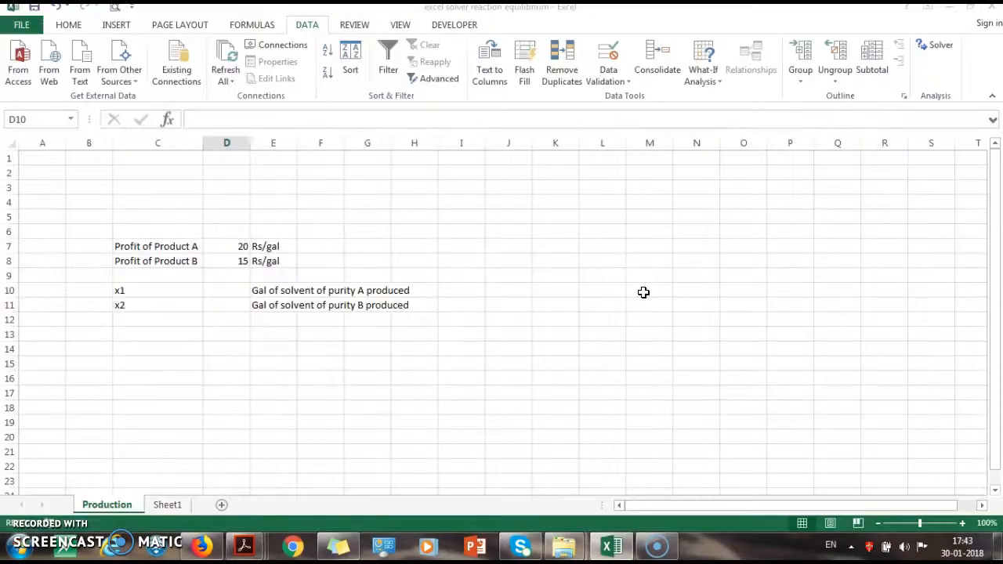
pyautogui.write('500')
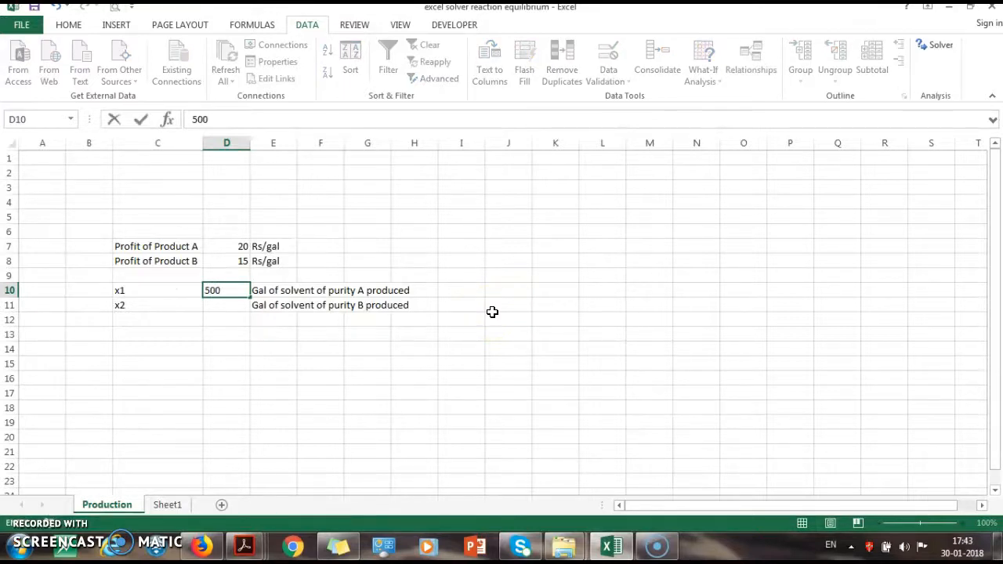
pyautogui.press('Return')
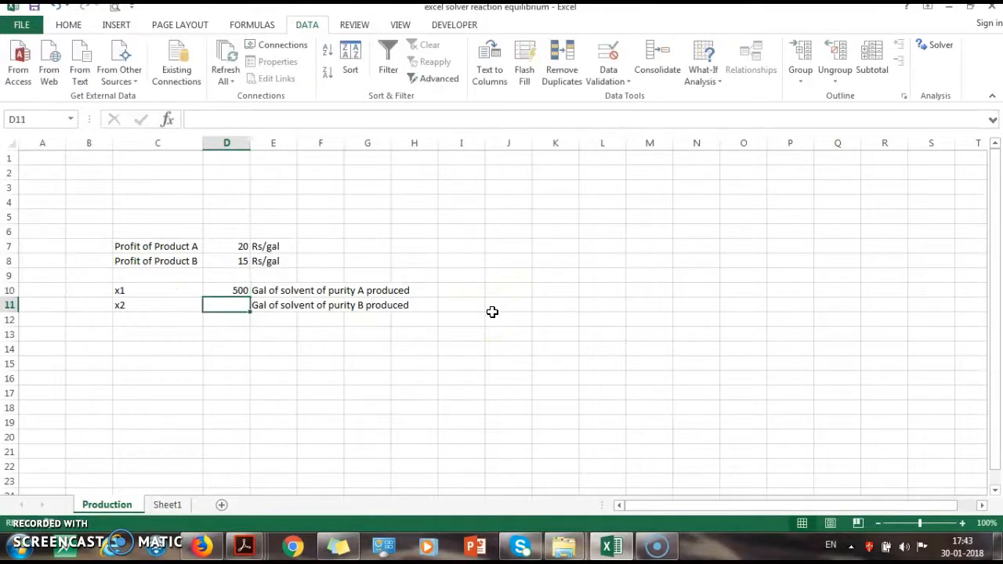
pyautogui.write('200')
pyautogui.press('Return')
# Label cell C13 as Profit, one blank row below the x2 row
pyautogui.press('Return')
pyautogui.press('Left')
pyautogui.press('Left')
pyautogui.press('Right')
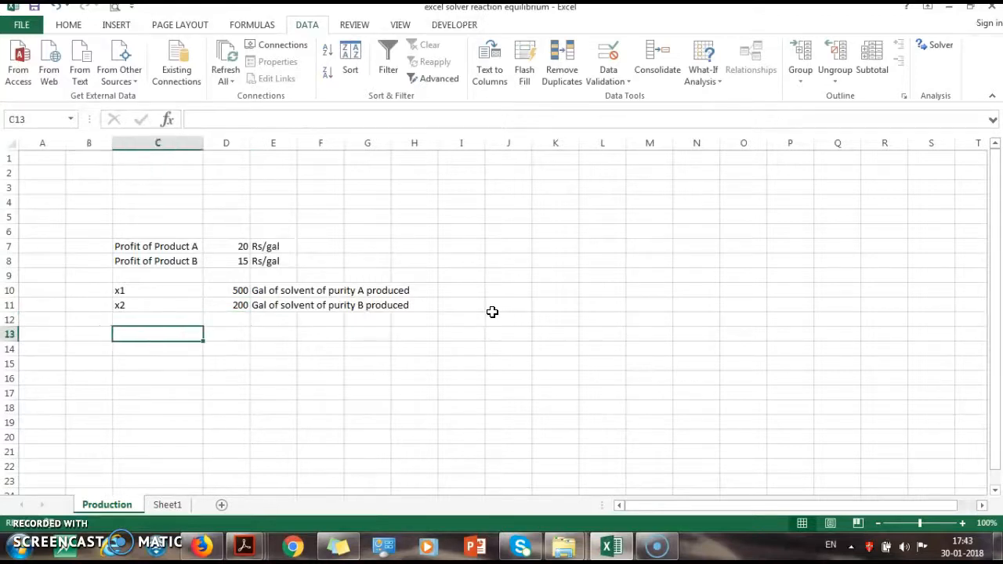
pyautogui.write('Profit')
pyautogui.press('Right')
# Enter the total profit formula =D10*D7+D11*D8 in cell D13
pyautogui.write('=')
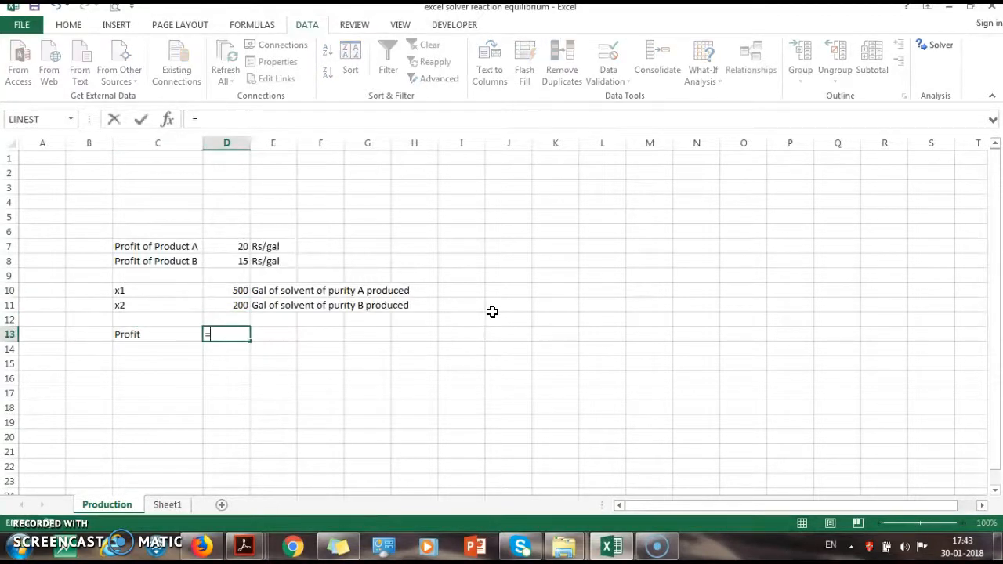
pyautogui.click(227, 293)
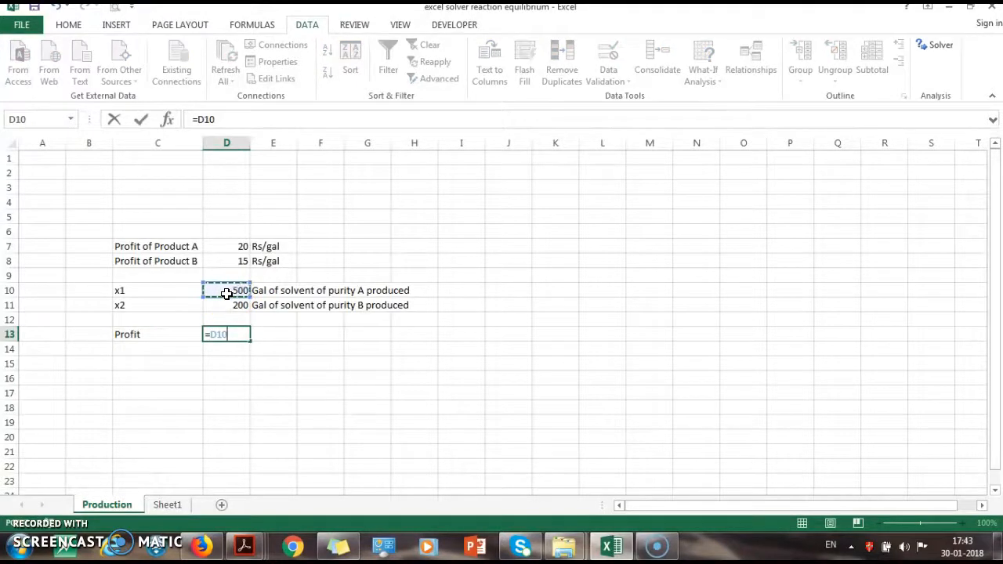
pyautogui.write('*')
pyautogui.click(233, 248)
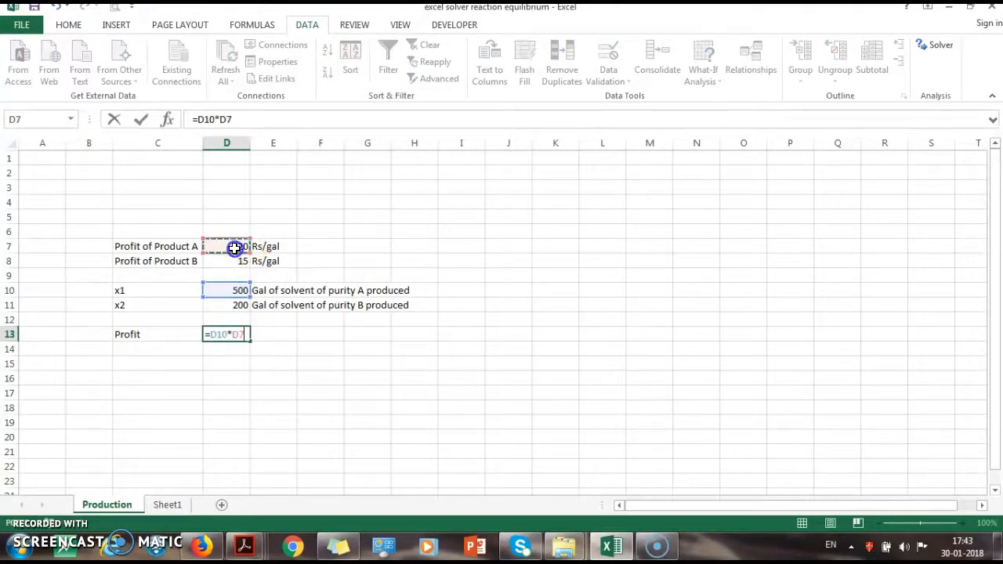
pyautogui.write('+')
pyautogui.click(235, 306)
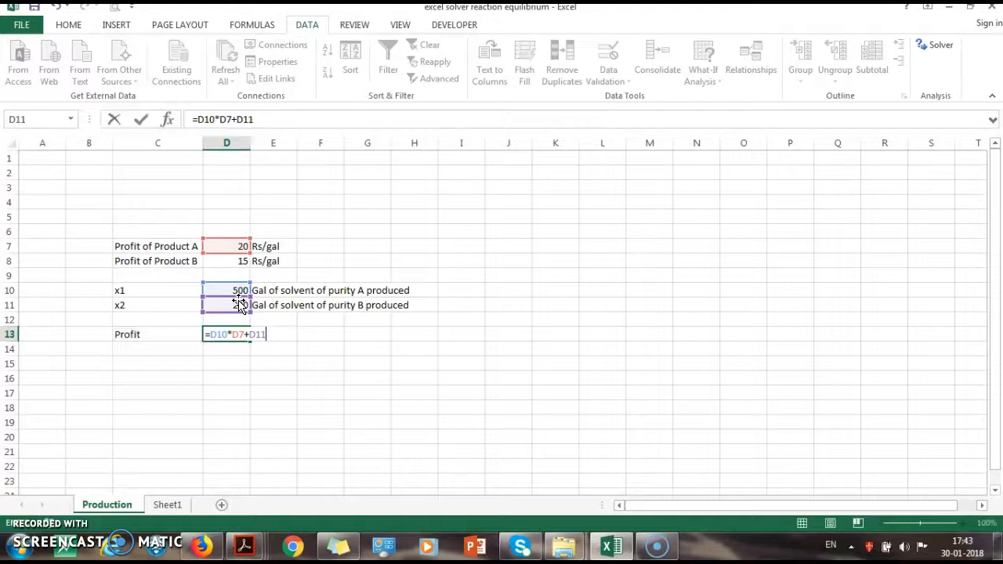
pyautogui.write('*')
pyautogui.click(237, 262)
pyautogui.press('Return')
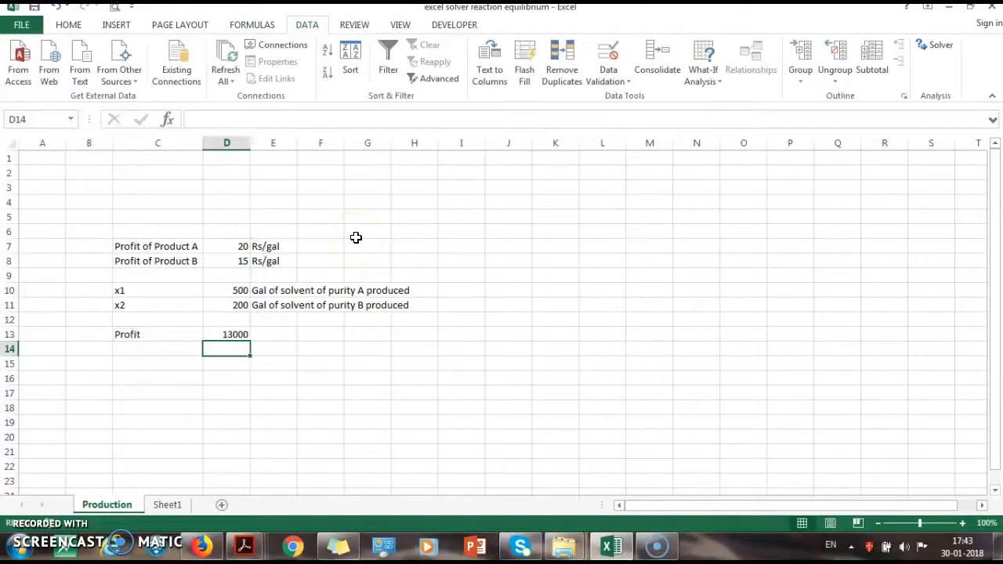
# Open Solver with profit cell D13 as the objective to maximise and set D10:D11 as the changing variable cells
pyautogui.click(239, 335)
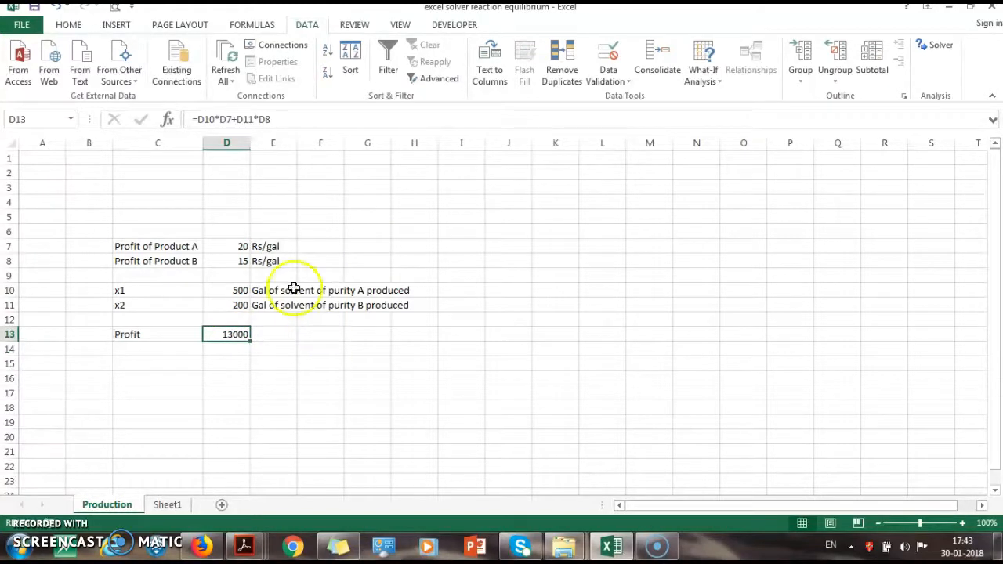
pyautogui.click(926, 45)
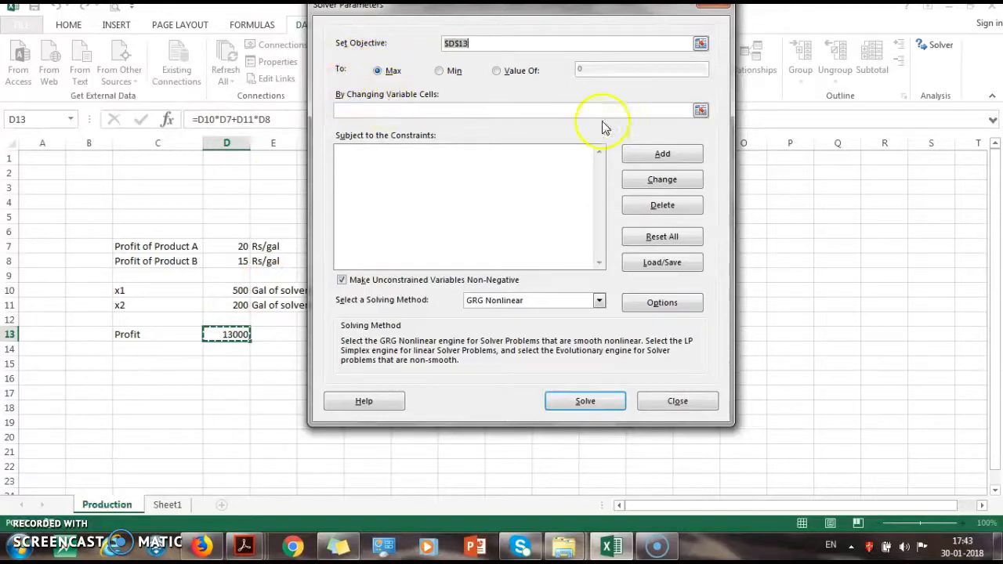
pyautogui.click(701, 110)
pyautogui.moveTo(236, 291); pyautogui.dragTo(228, 308)
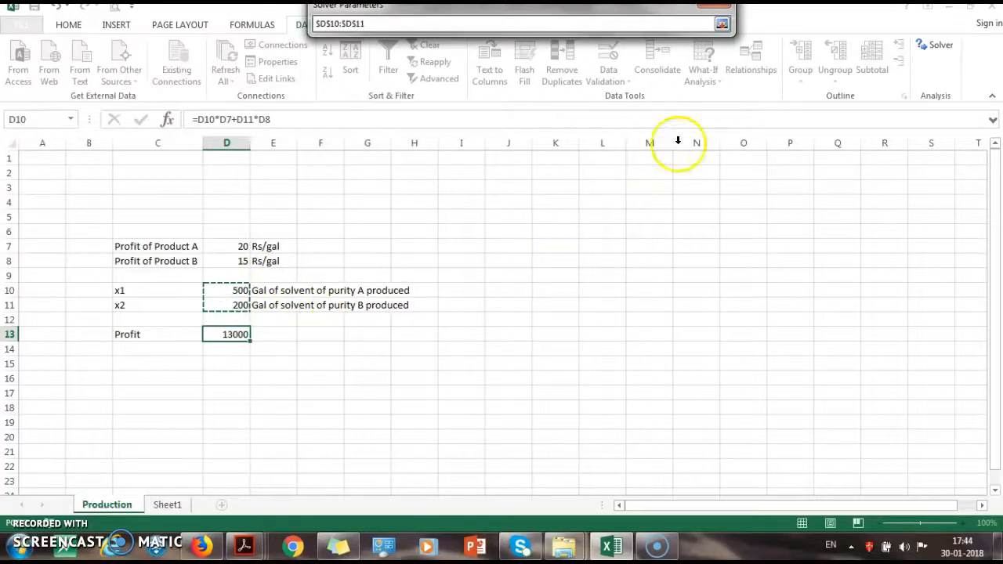
pyautogui.click(722, 23)
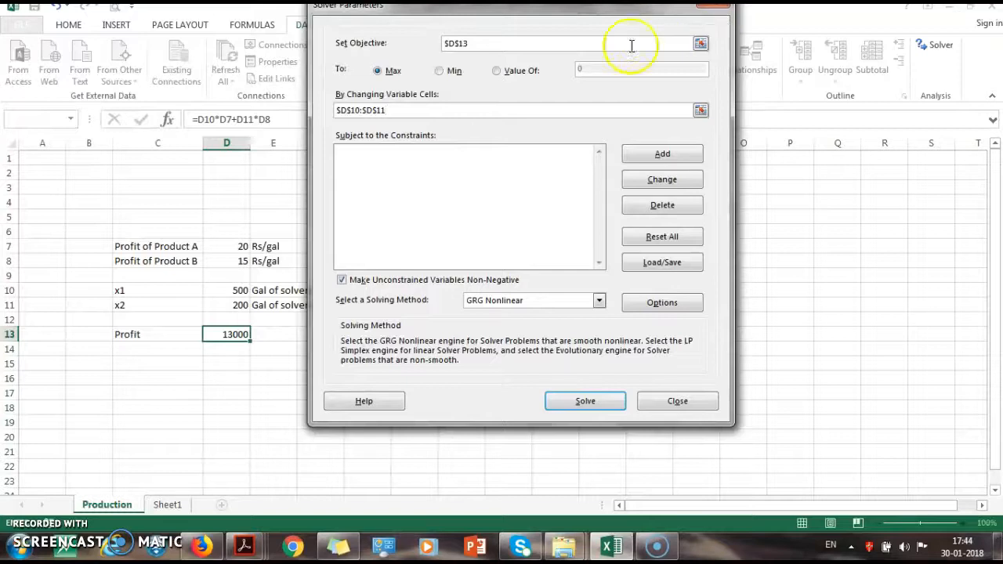
# Add a Solver constraint requiring x1 in D10 to be >= 500
pyautogui.click(635, 156)
pyautogui.click(489, 213)
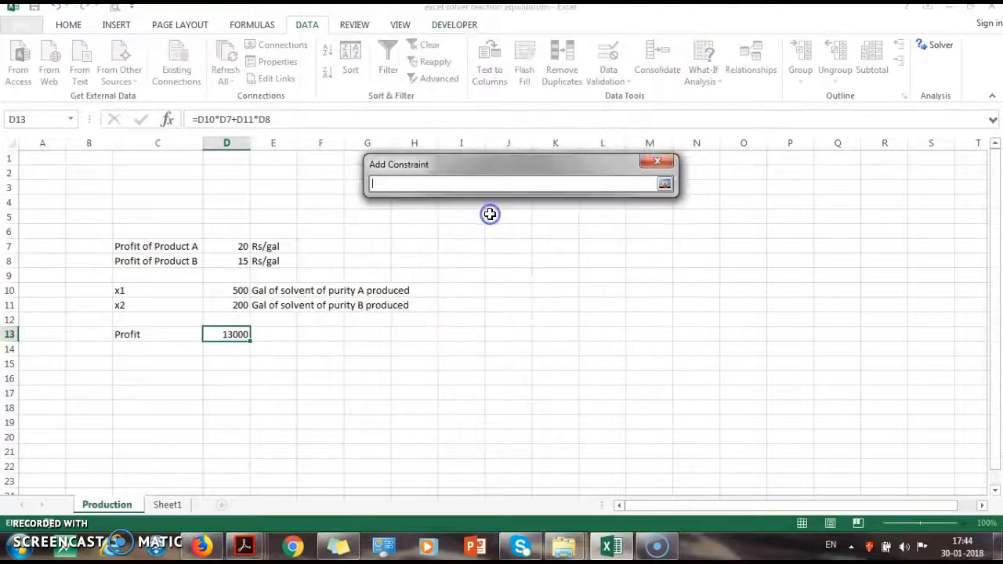
pyautogui.click(236, 291)
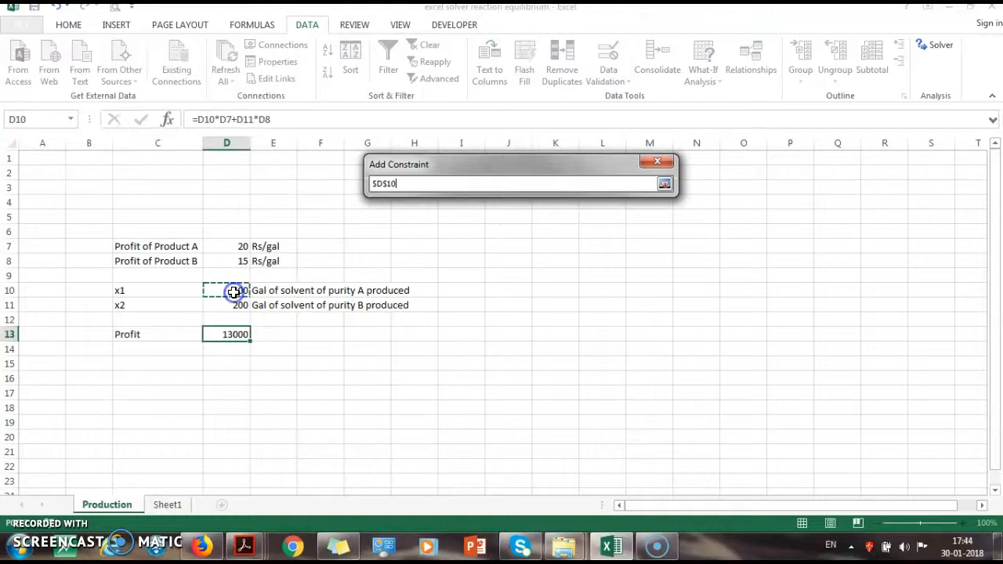
pyautogui.click(664, 185)
pyautogui.click(538, 214)
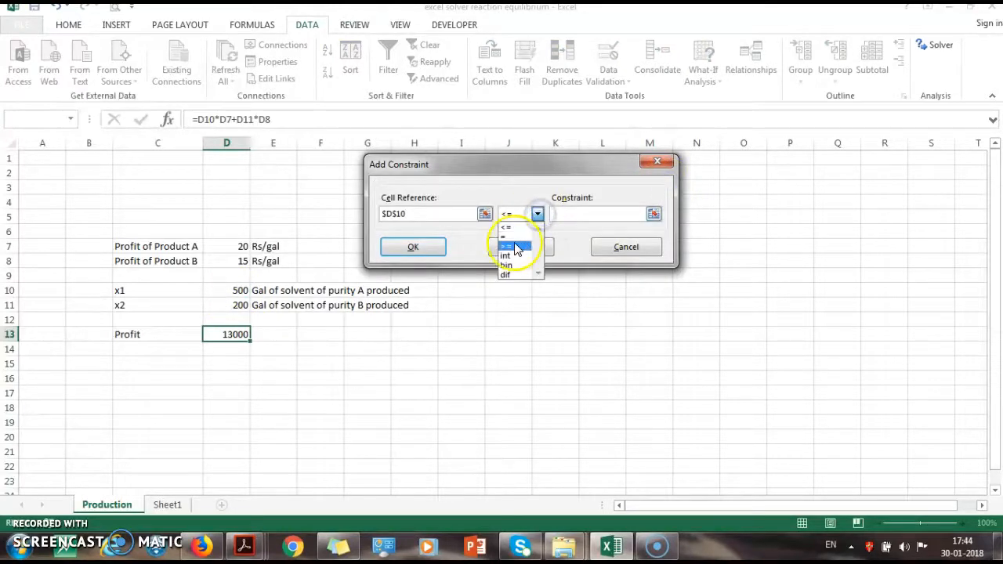
pyautogui.click(510, 246)
pyautogui.click(570, 219)
pyautogui.write('5')
pyautogui.click(533, 247)
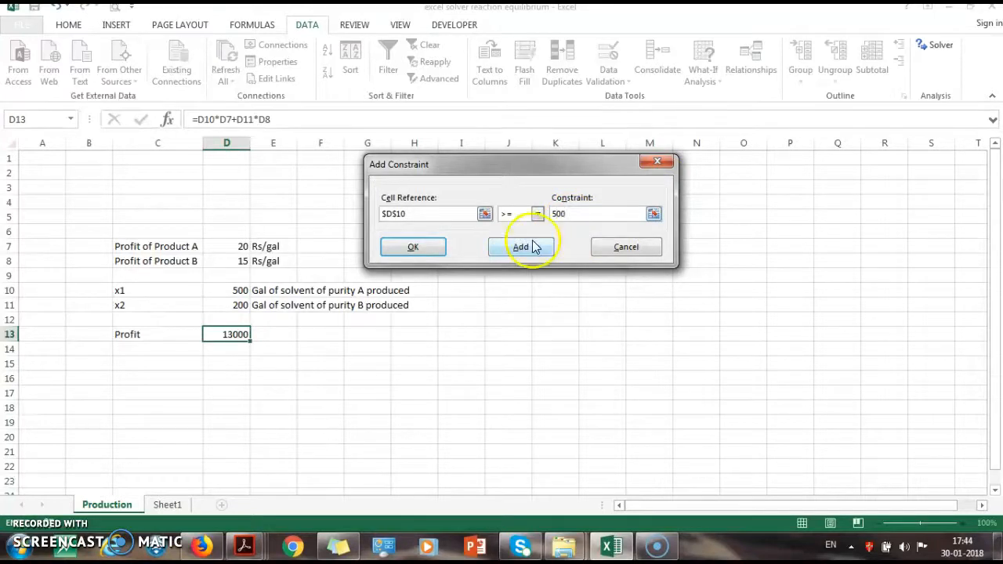
# Add a Solver constraint requiring x2 in D11 to be >= 200, and return to the Solver parameters without a further constraint
pyautogui.click(484, 214)
pyautogui.click(235, 305)
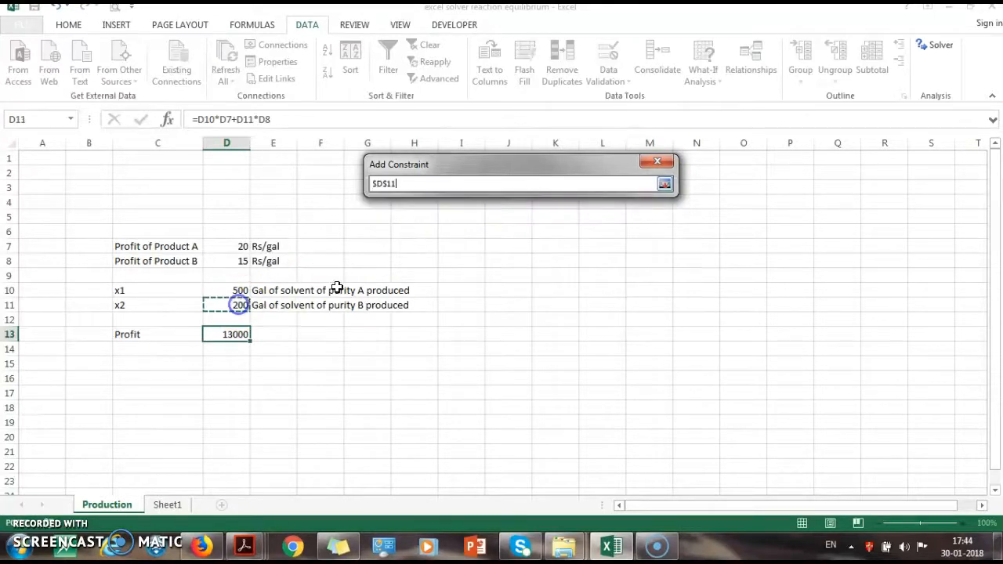
pyautogui.click(664, 183)
pyautogui.click(538, 214)
pyautogui.click(521, 246)
pyautogui.click(571, 214)
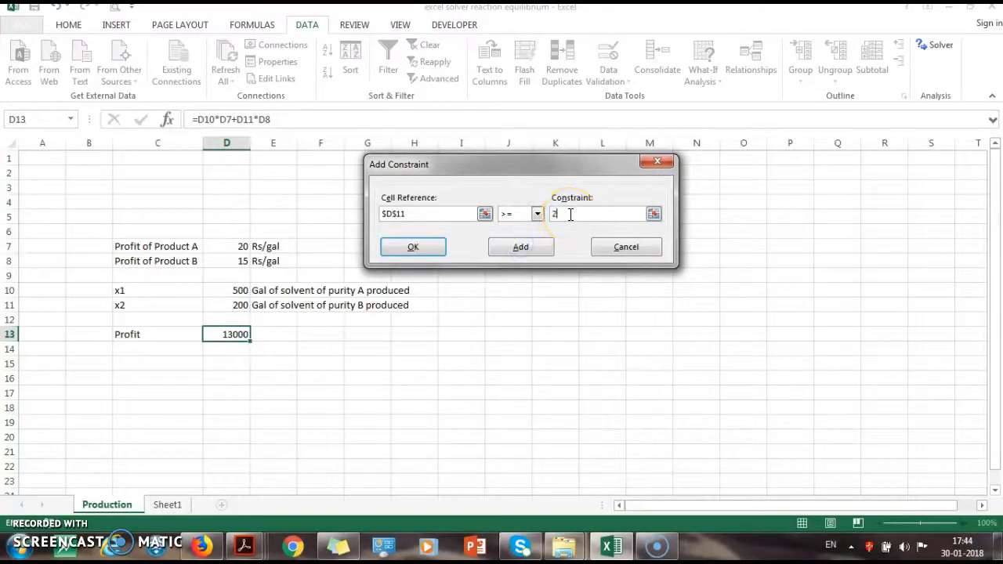
pyautogui.click(539, 249)
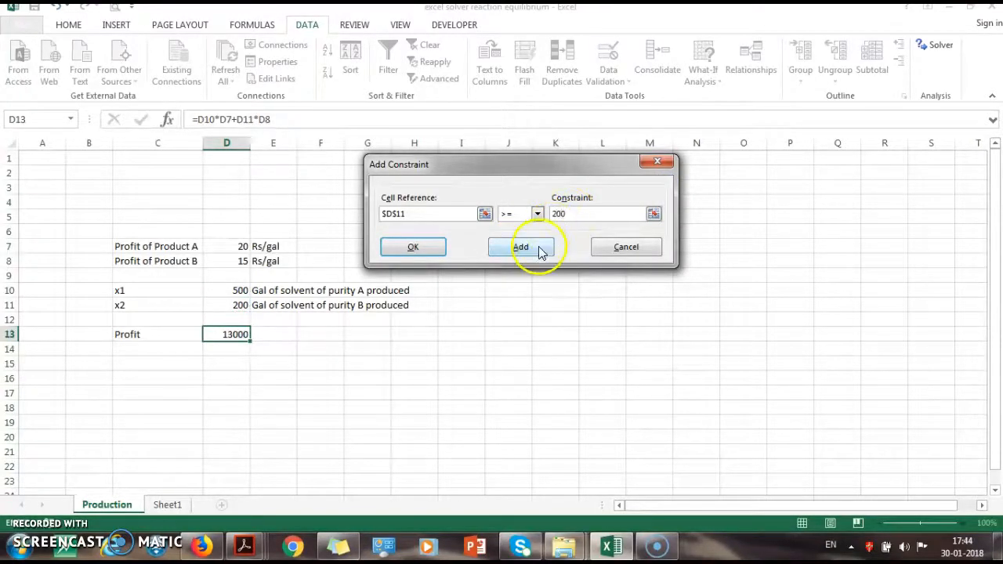
pyautogui.click(485, 215)
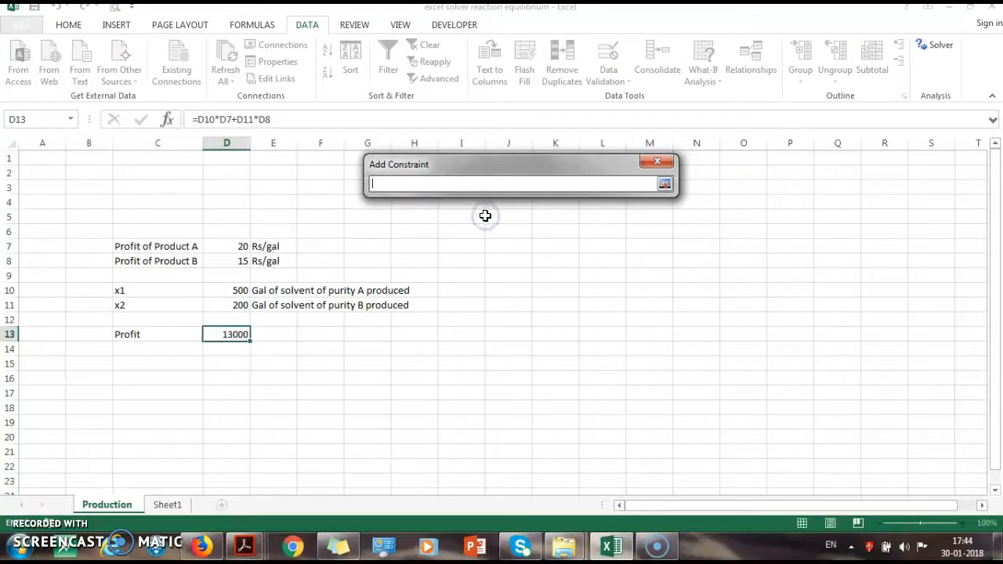
pyautogui.click(666, 185)
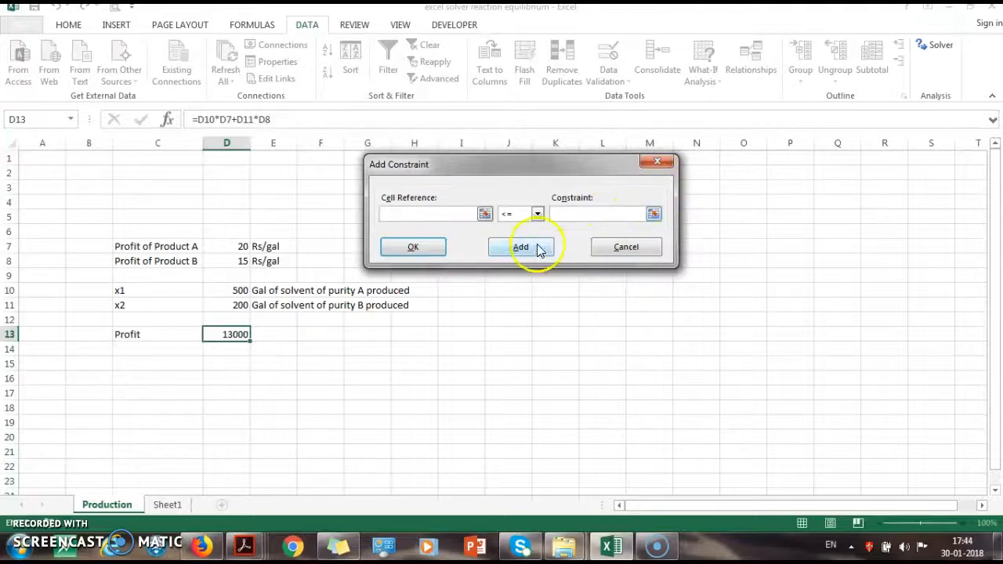
pyautogui.click(643, 249)
# Check the combined production limit for A and B in problem 2 of the lab manual, and return to the Solver parameters
pyautogui.hotkey('alt', 'Tab')
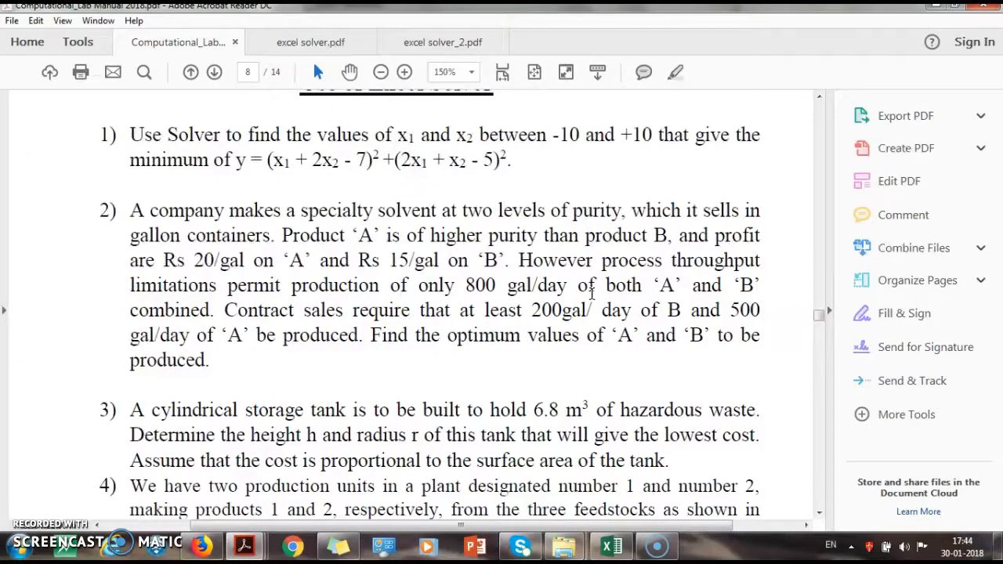
pyautogui.hotkey('alt', 'Tab')
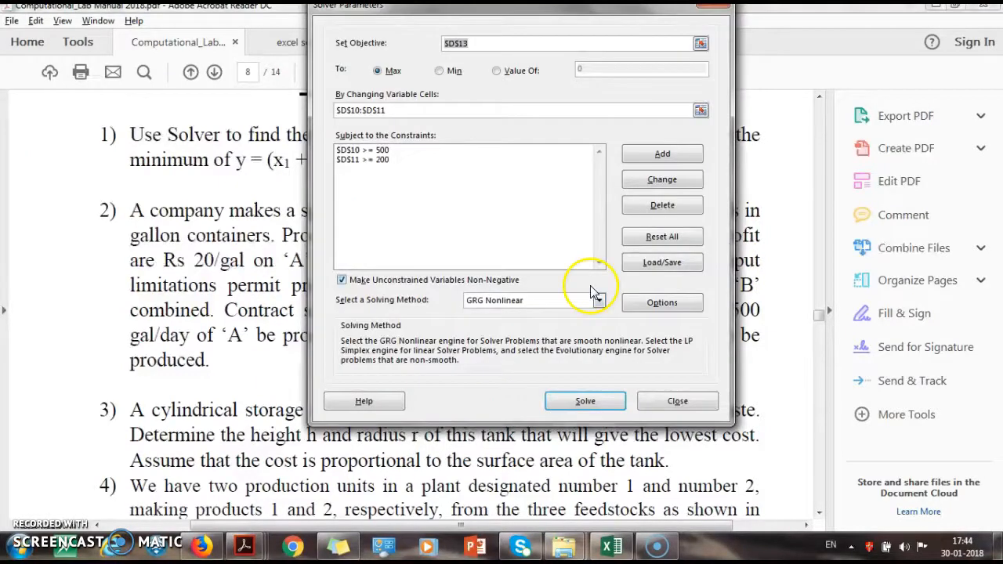
pyautogui.hotkey('alt', 'Tab')
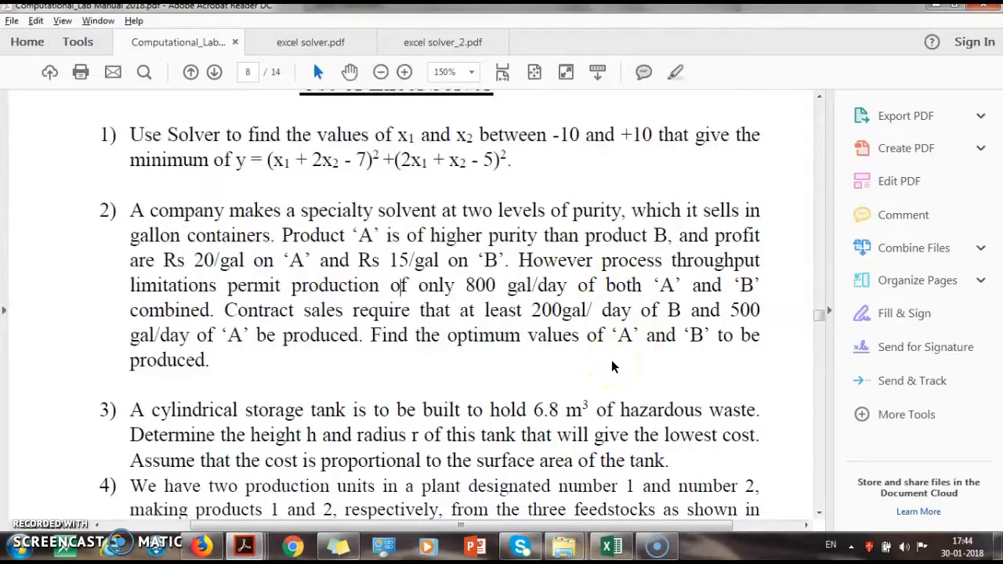
pyautogui.hotkey('alt', 'Tab')
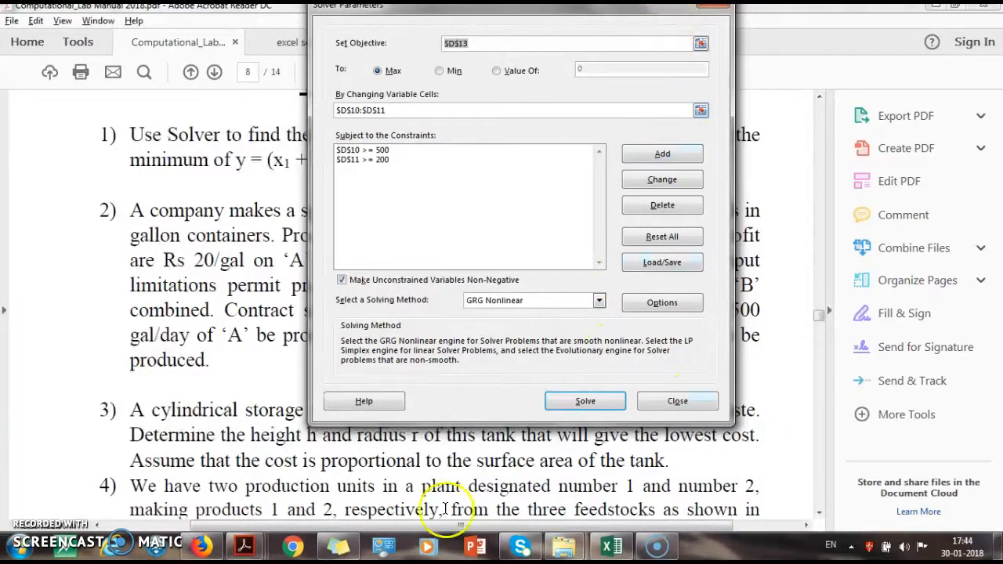
# Return to the Production worksheet in Excel and close the Solver parameters without adding another constraint
pyautogui.click(608, 549)
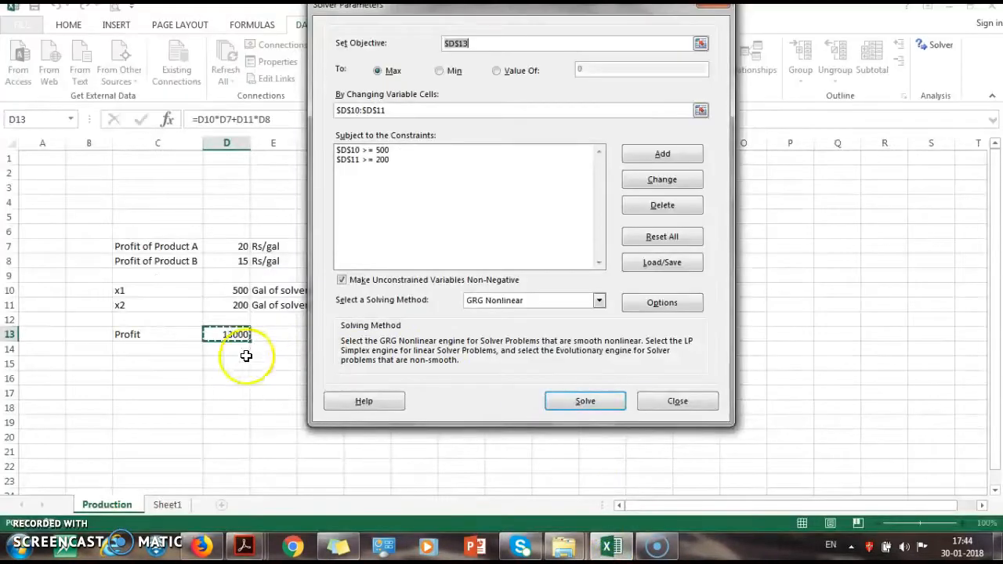
pyautogui.click(661, 155)
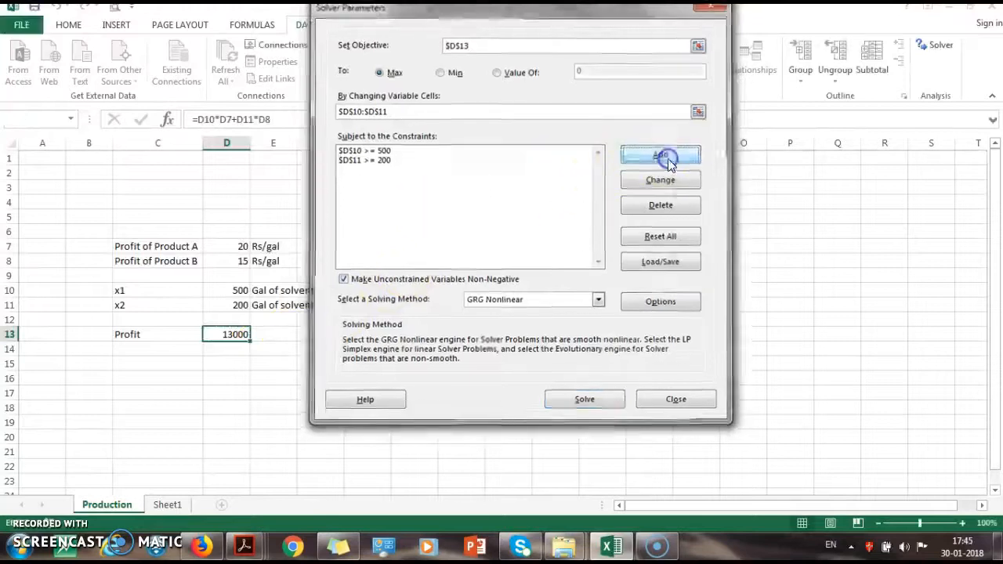
pyautogui.click(484, 215)
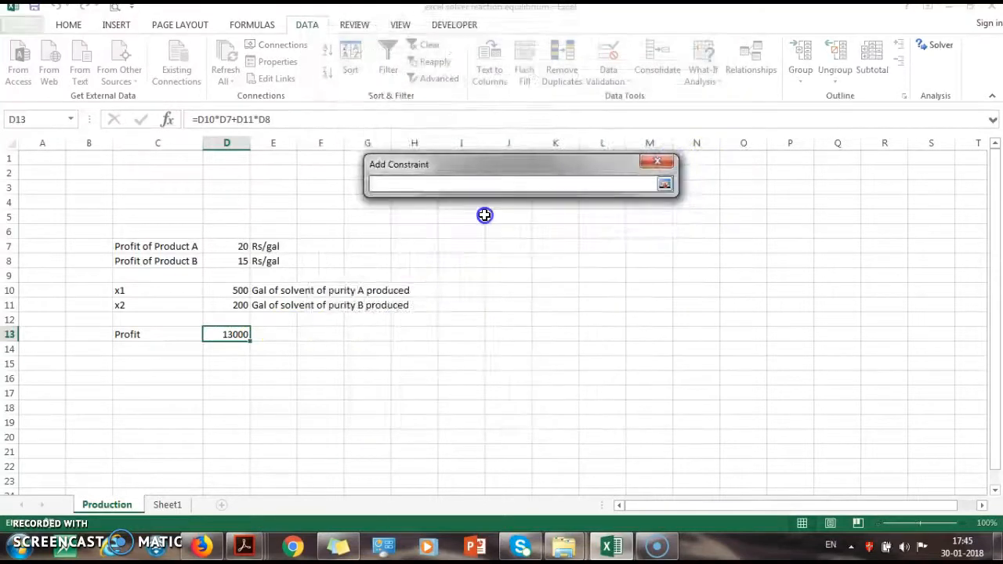
pyautogui.click(665, 184)
pyautogui.click(655, 164)
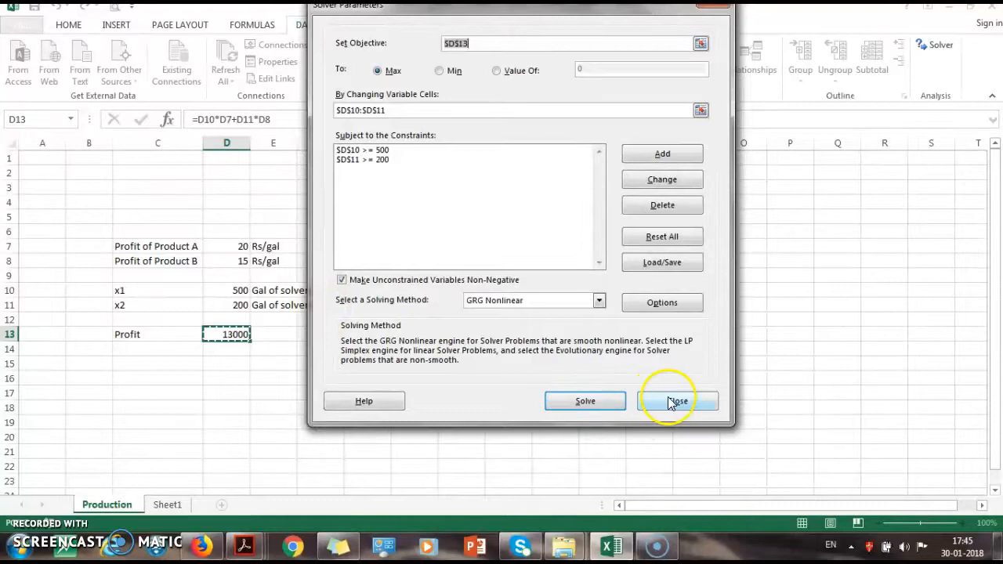
pyautogui.click(672, 396)
# Label C12 as Sum and enter the formula =D10+D11 in D12 to total x1 and x2
pyautogui.click(235, 376)
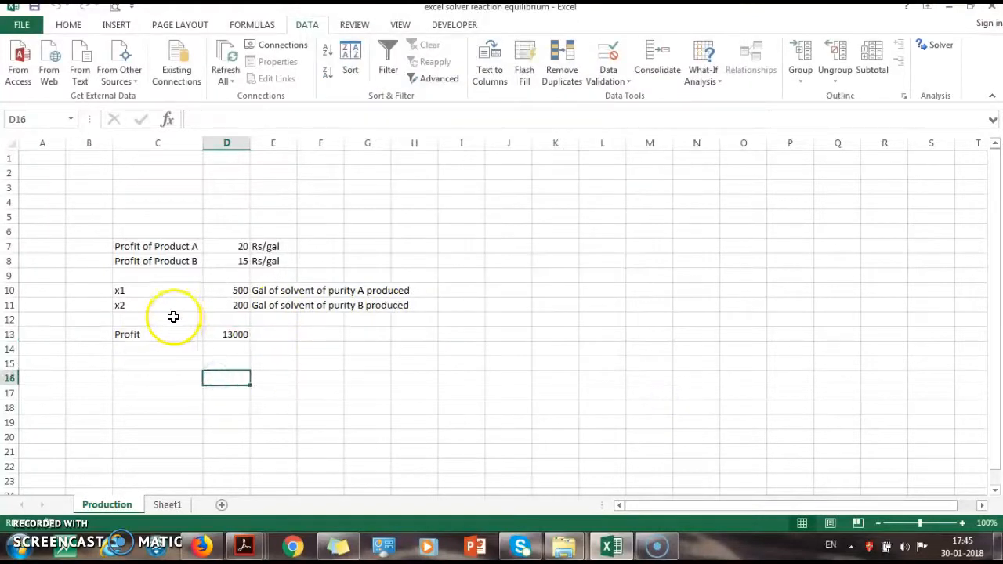
pyautogui.click(175, 317)
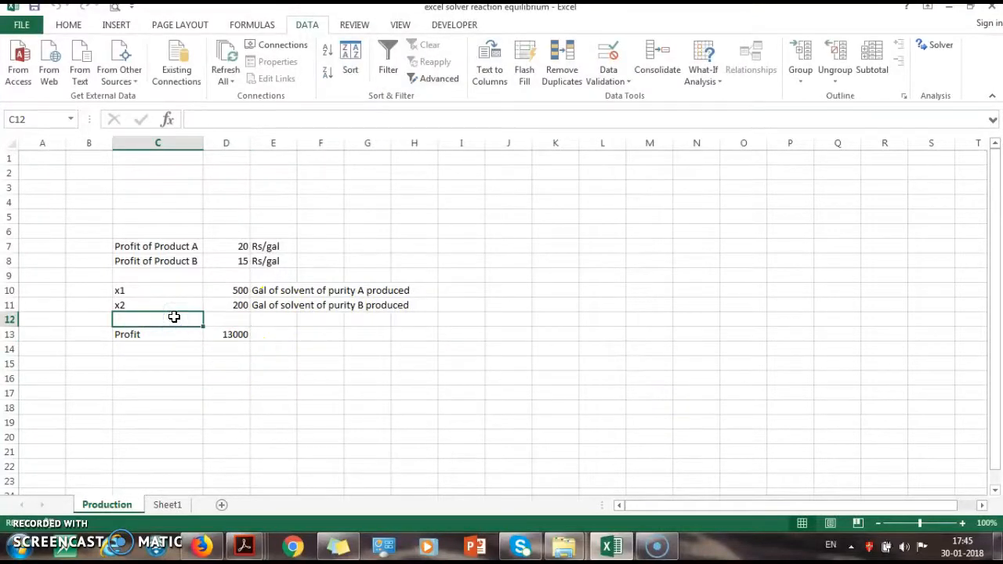
pyautogui.write('Sum')
pyautogui.press('Tab')
pyautogui.write('=')
pyautogui.press('Up')
pyautogui.press('Up')
pyautogui.write('+')
pyautogui.press('Up')
pyautogui.press('Return')
pyautogui.click(239, 319)
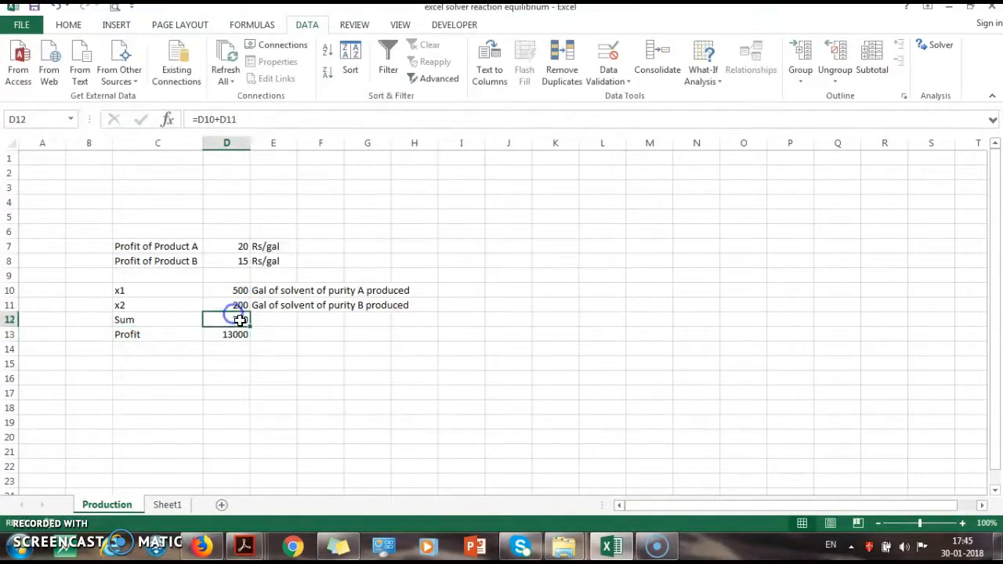
# Reopen Solver and start a new constraint with the = operator and the value 800
pyautogui.click(937, 44)
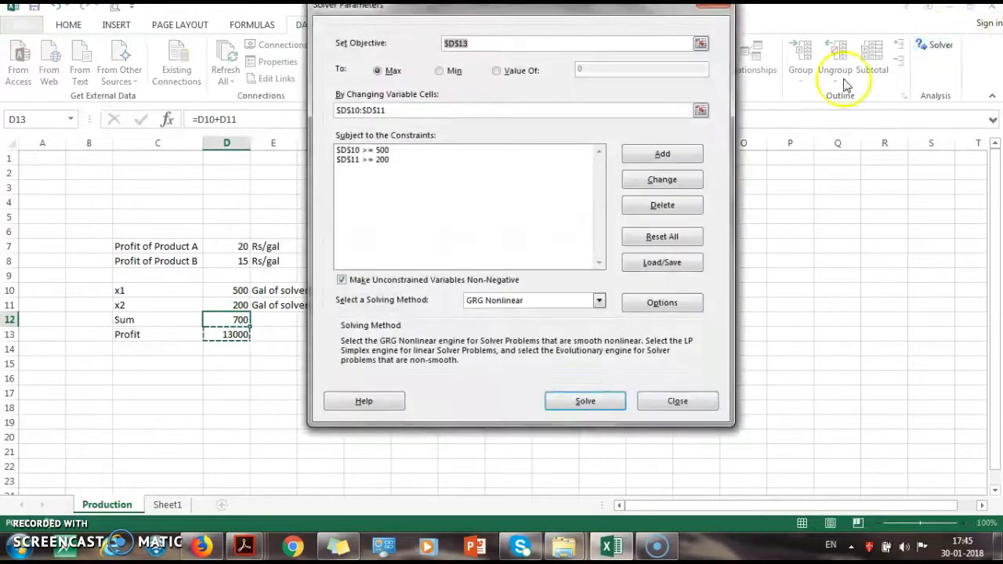
pyautogui.click(662, 154)
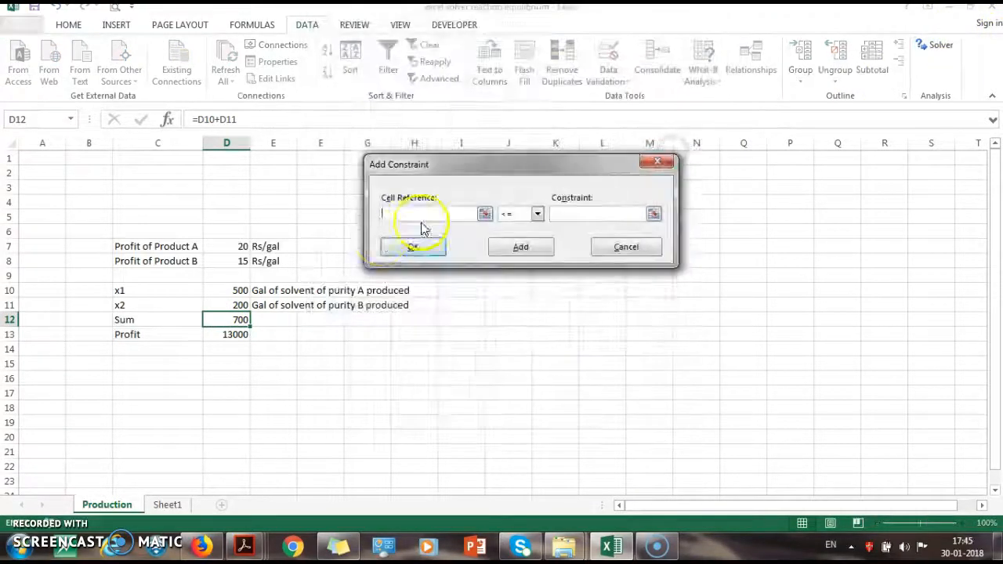
pyautogui.click(485, 214)
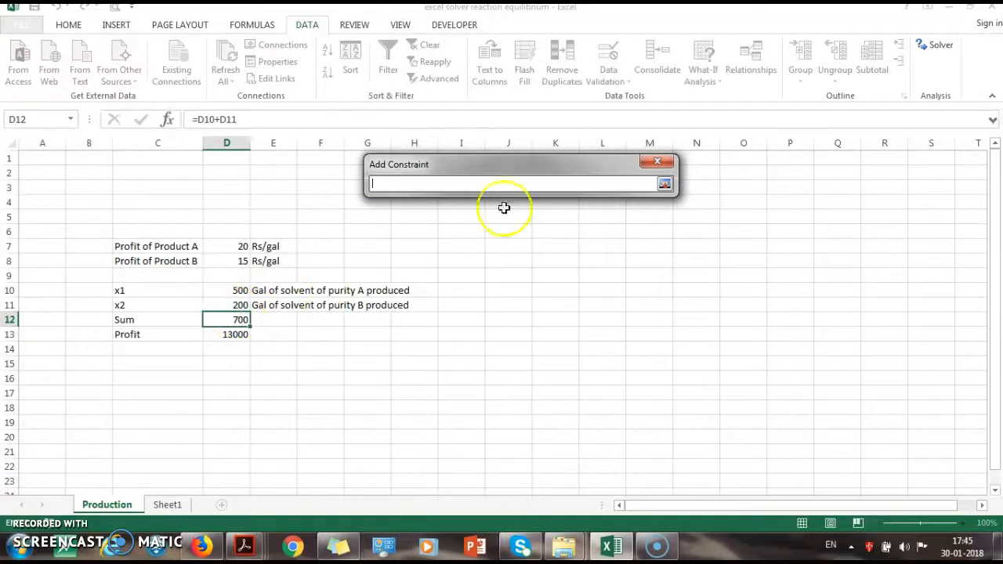
pyautogui.click(665, 183)
pyautogui.click(540, 214)
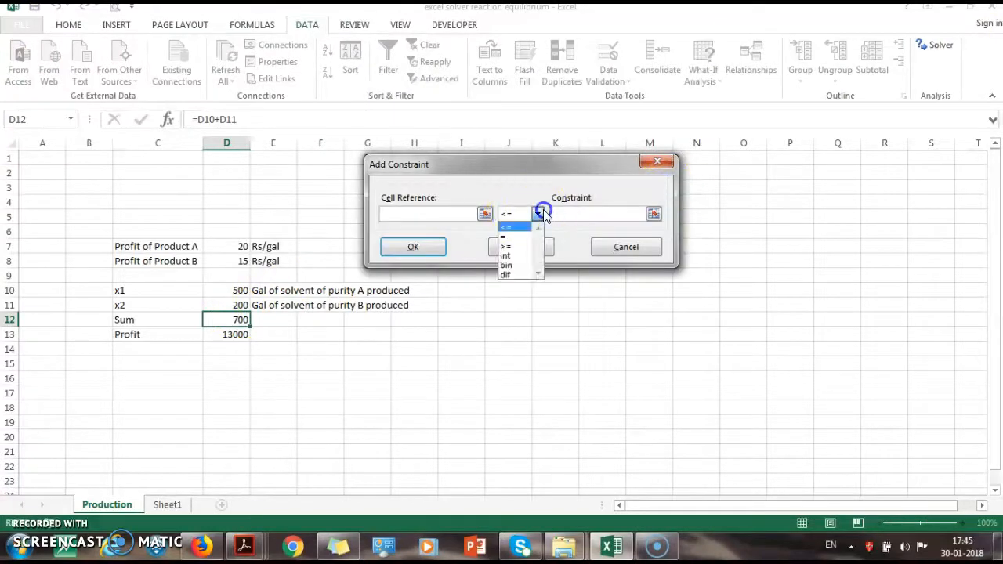
pyautogui.click(528, 238)
pyautogui.click(572, 214)
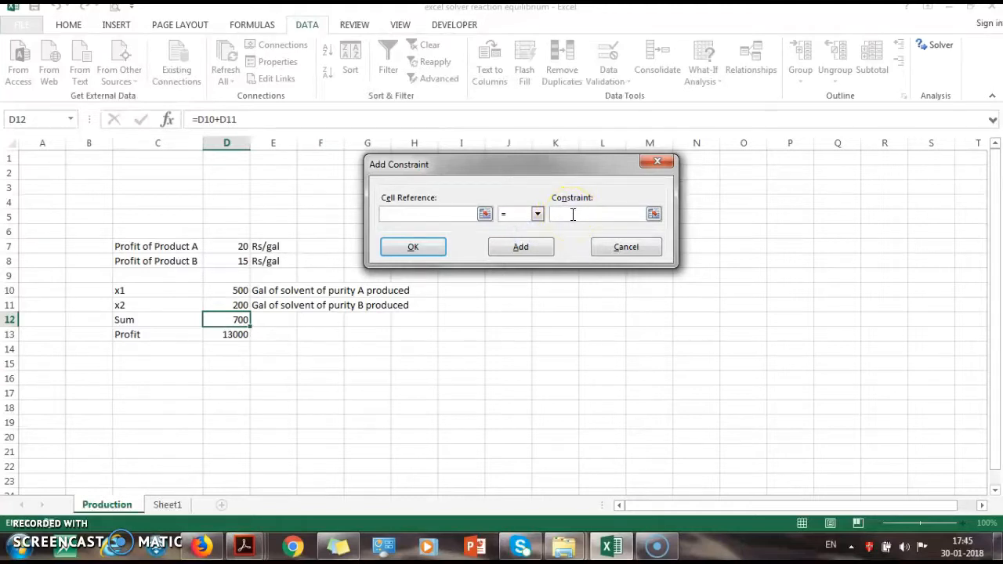
pyautogui.write('800')
pyautogui.click(439, 249)
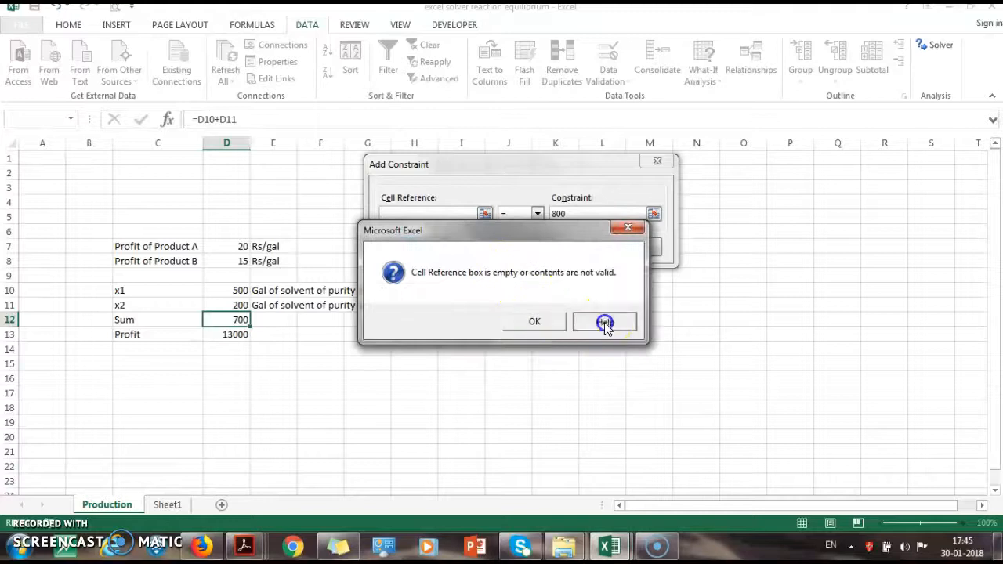
pyautogui.click(538, 324)
# Use the Sum cell D12 as the constraint's cell reference and add the constraint to Solver
pyautogui.click(485, 214)
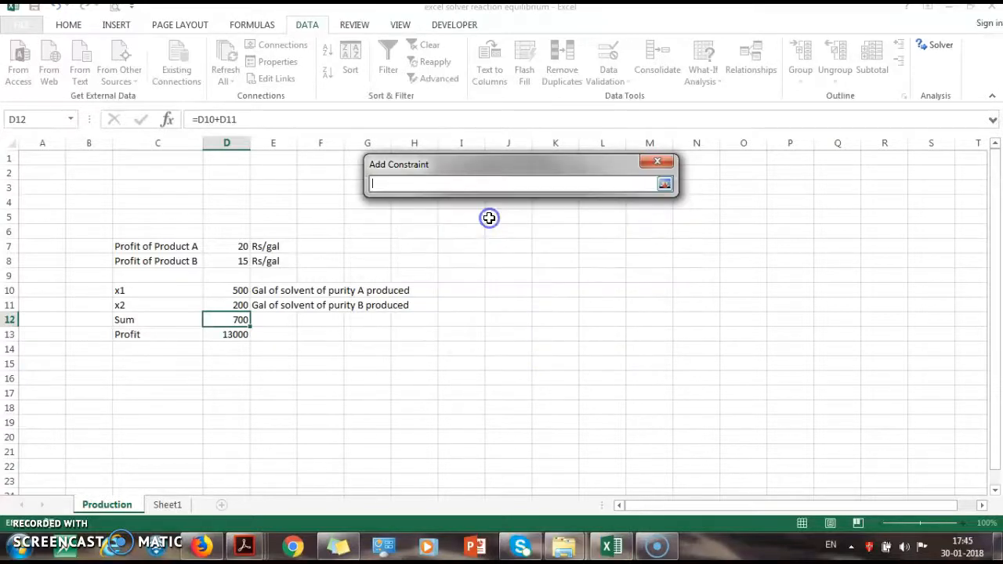
pyautogui.click(230, 319)
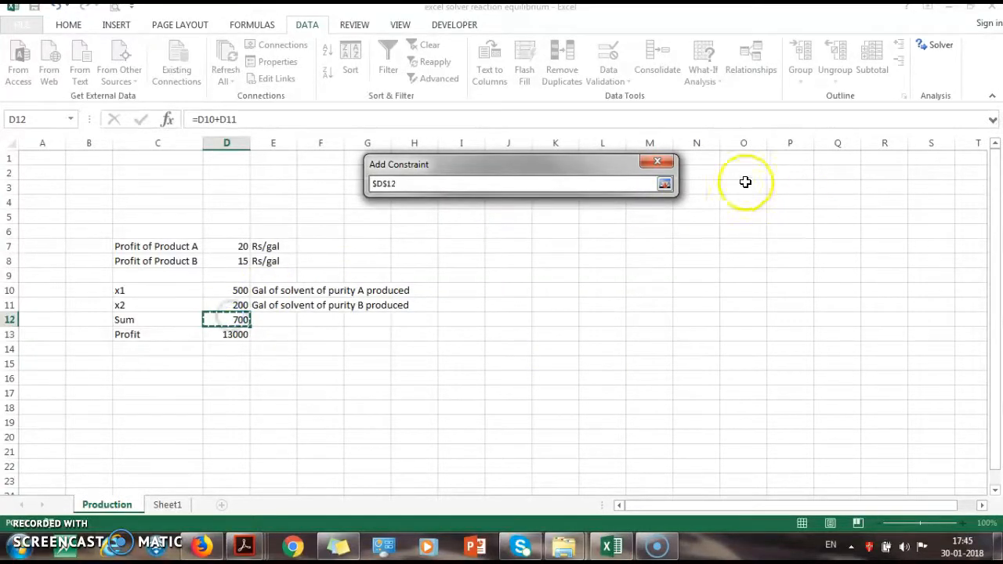
pyautogui.click(664, 184)
pyautogui.click(435, 247)
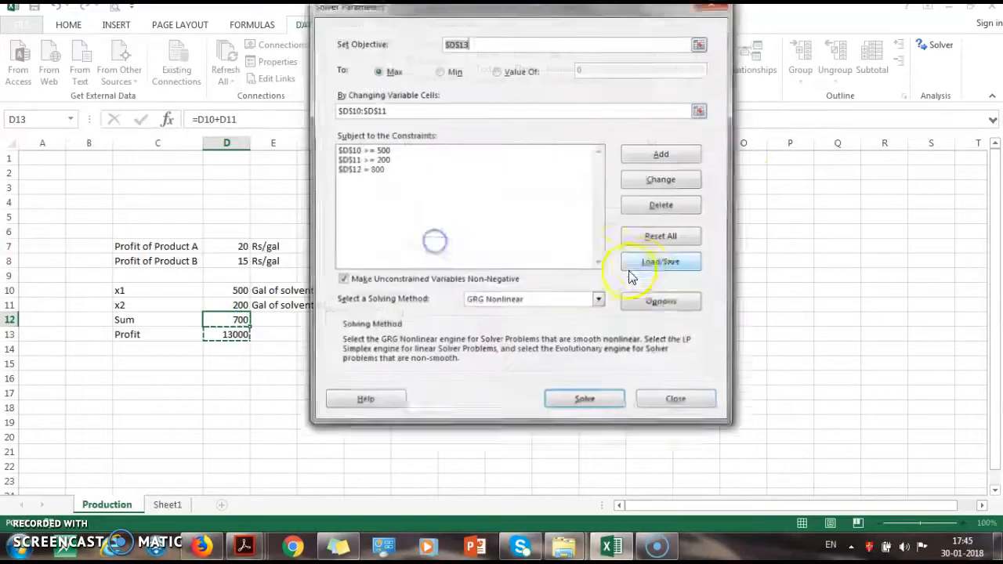
# Run Solver with the GRG Nonlinear method and keep the Solver solution
pyautogui.moveTo(430, 14); pyautogui.dragTo(502, 75)
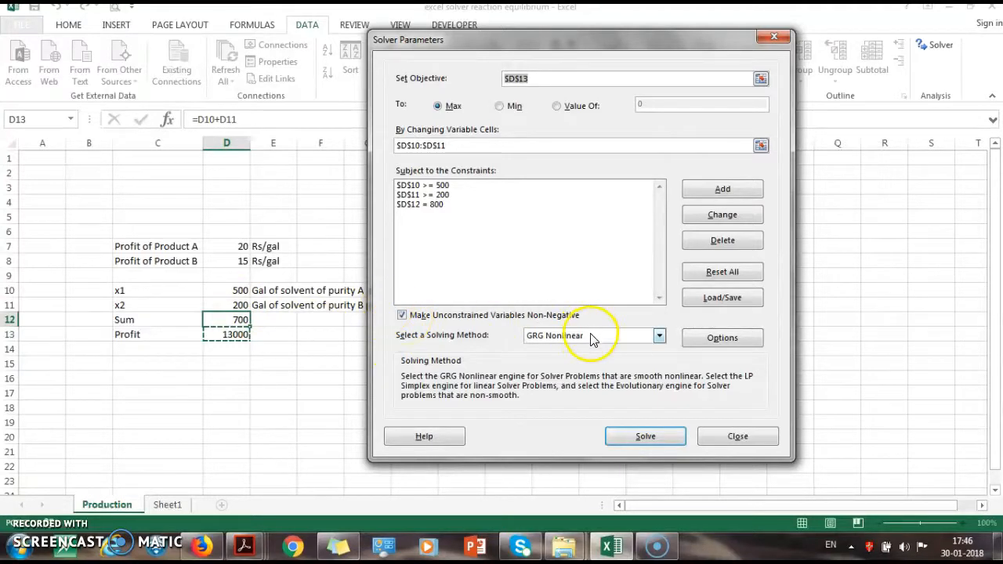
pyautogui.click(662, 440)
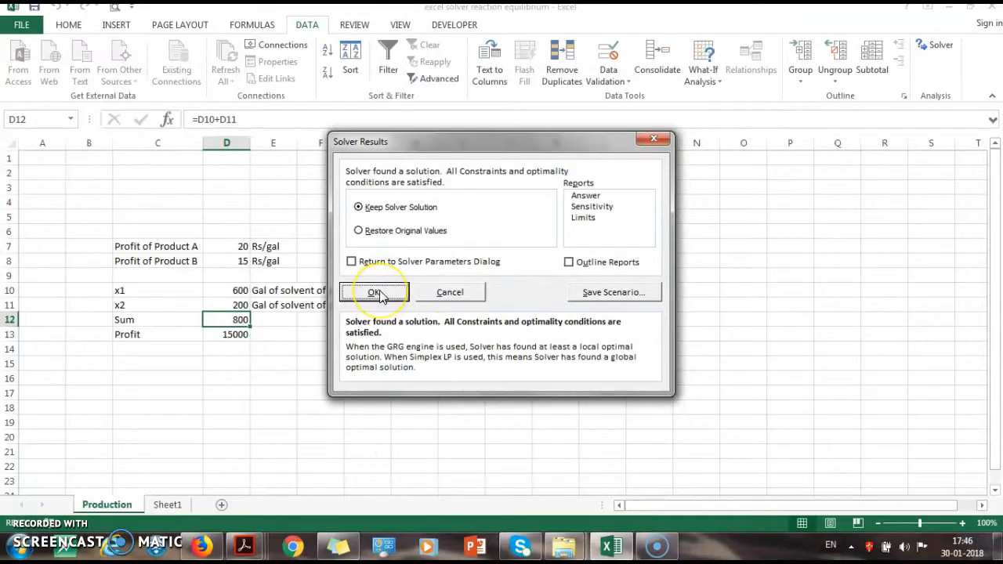
pyautogui.click(376, 293)
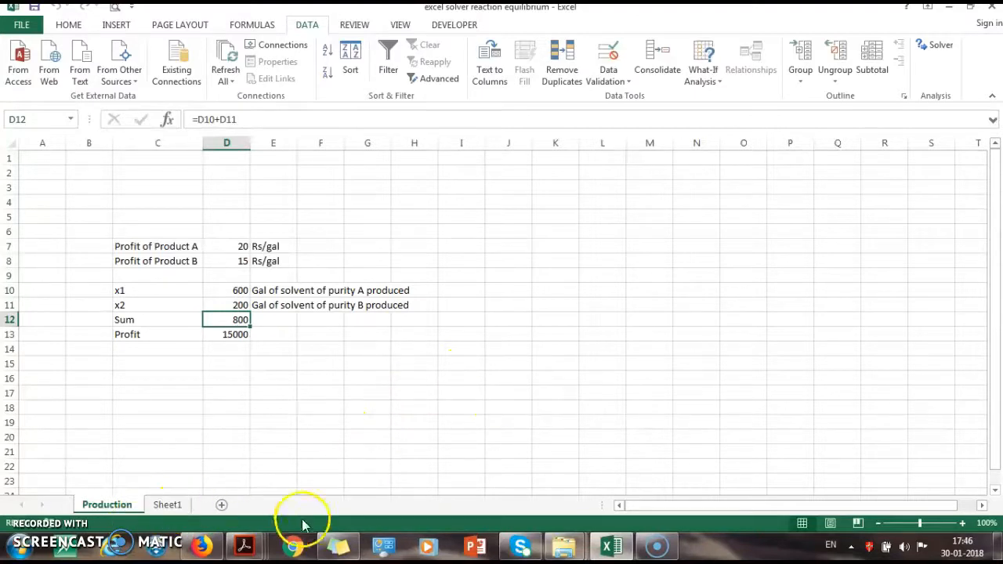
# Switch to the lab manual PDF and examine problem 5's methanol reactions and its K1 and K2 expressions
pyautogui.moveTo(244, 544)
pyautogui.moveTo(278, 517)
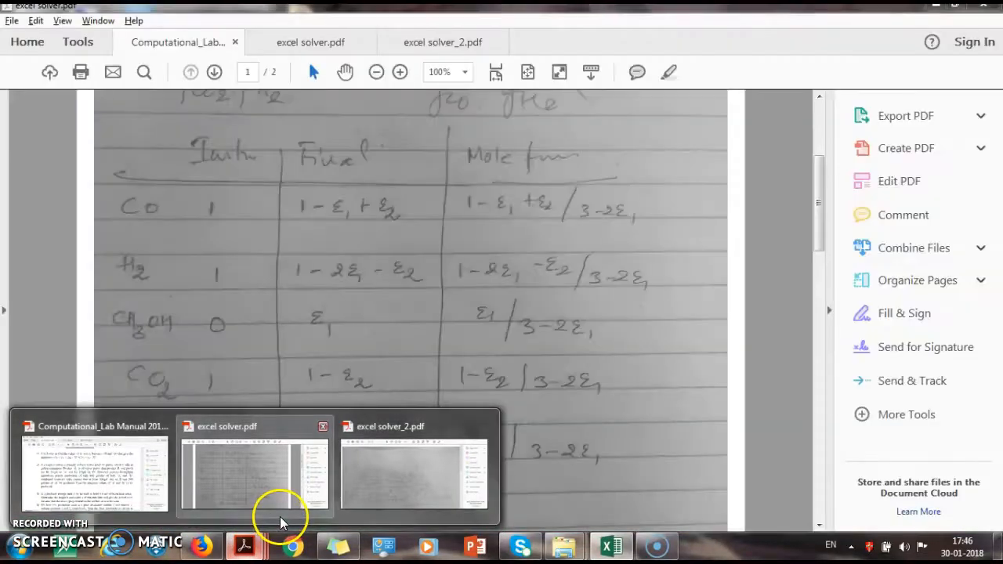
pyautogui.click(118, 479)
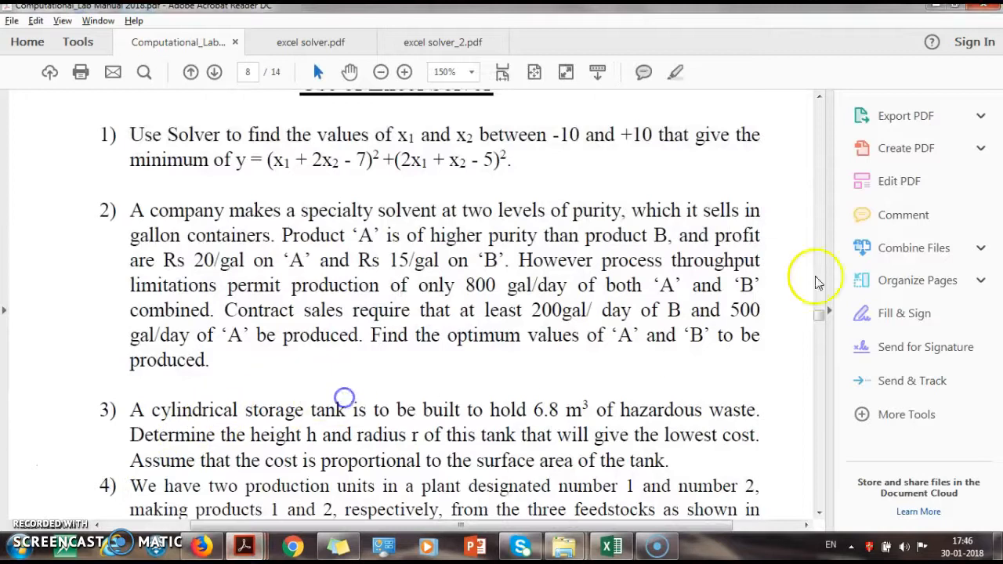
pyautogui.click(821, 502)
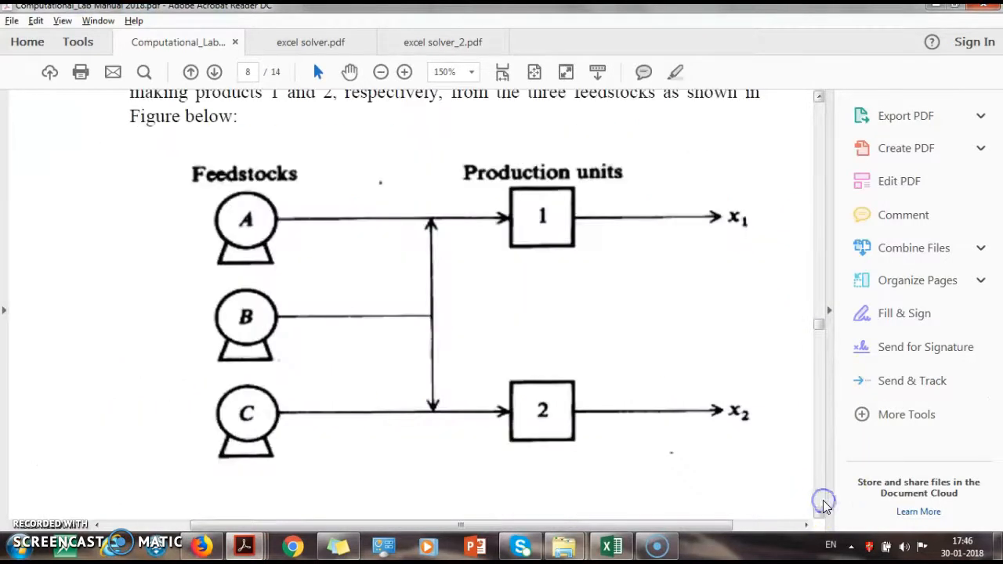
pyautogui.click(820, 502)
pyautogui.click(821, 501)
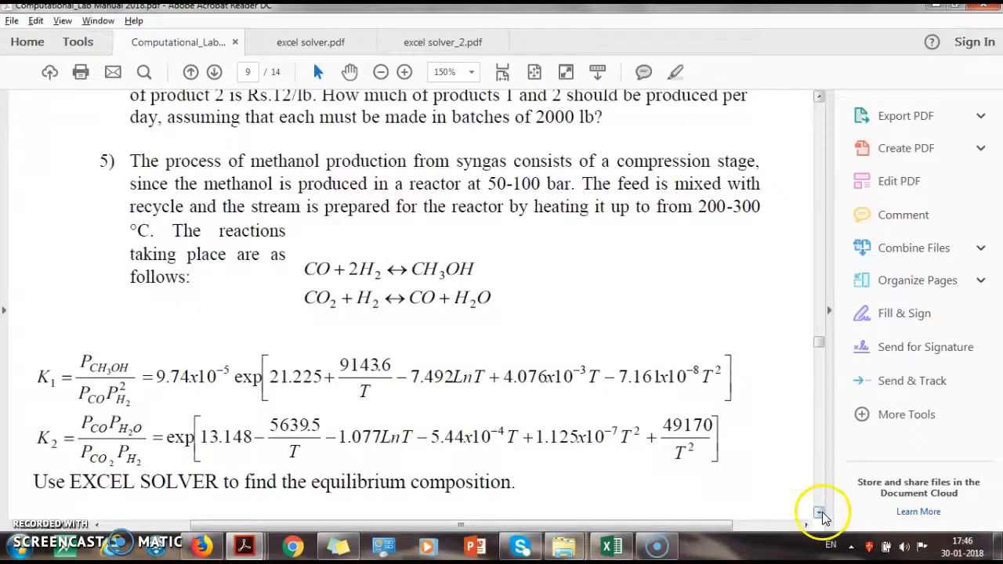
pyautogui.click(821, 511)
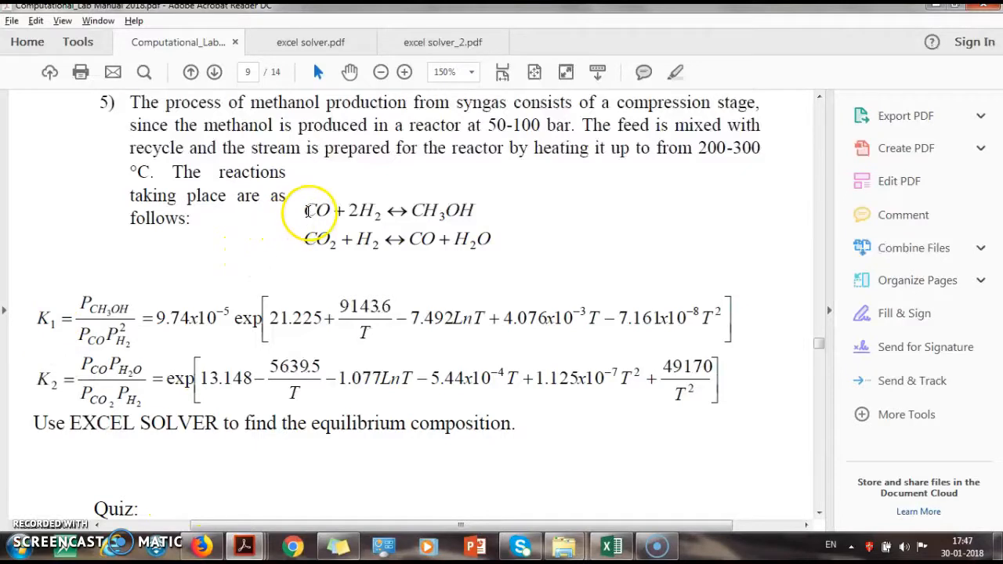
pyautogui.click(98, 323)
pyautogui.click(69, 387)
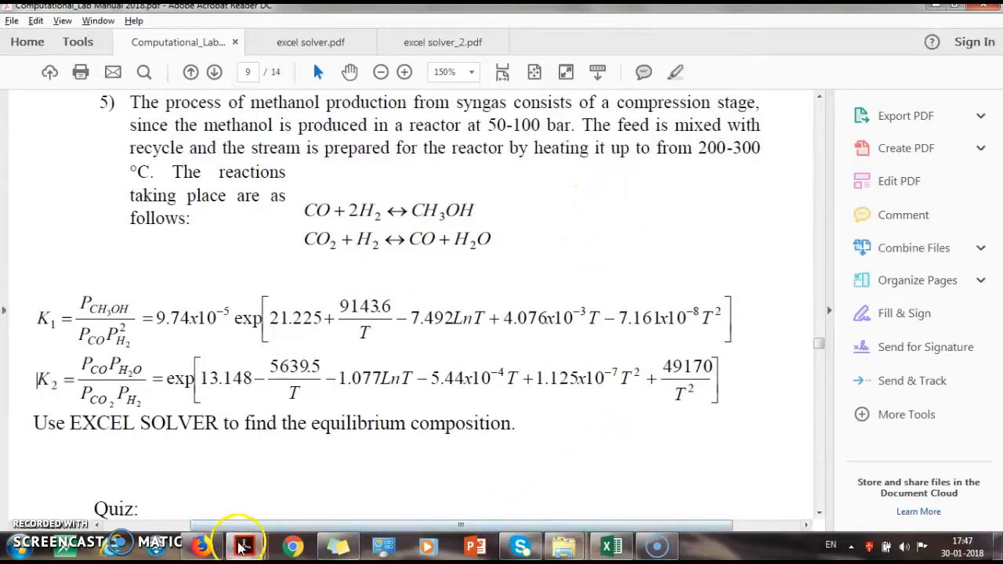
# Open Sheet1 in the Excel workbook and set the K2 coefficient in E6 to 5639.5, as given in the manual
pyautogui.click(625, 546)
pyautogui.click(176, 507)
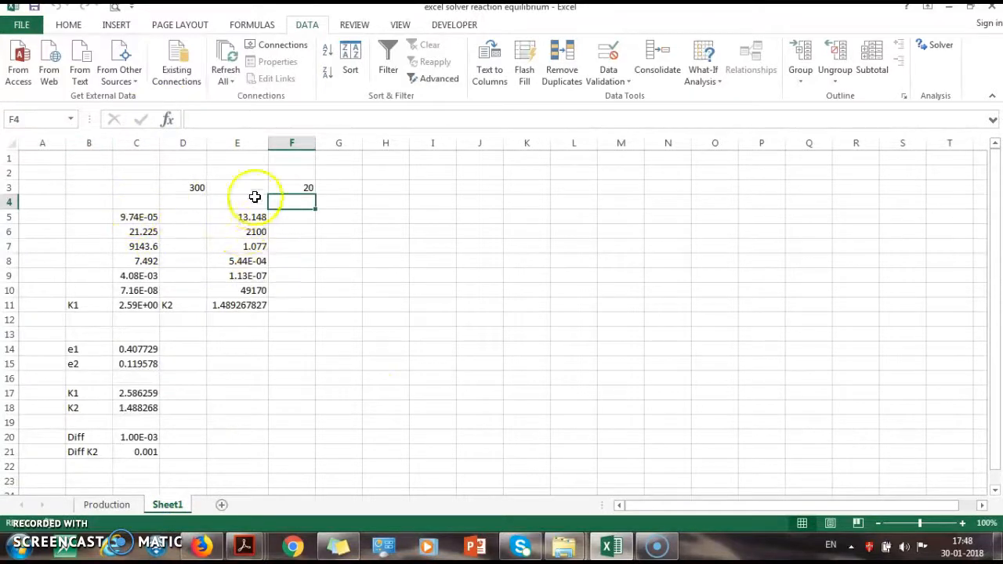
pyautogui.click(246, 235)
pyautogui.hotkey('alt', 'Tab')
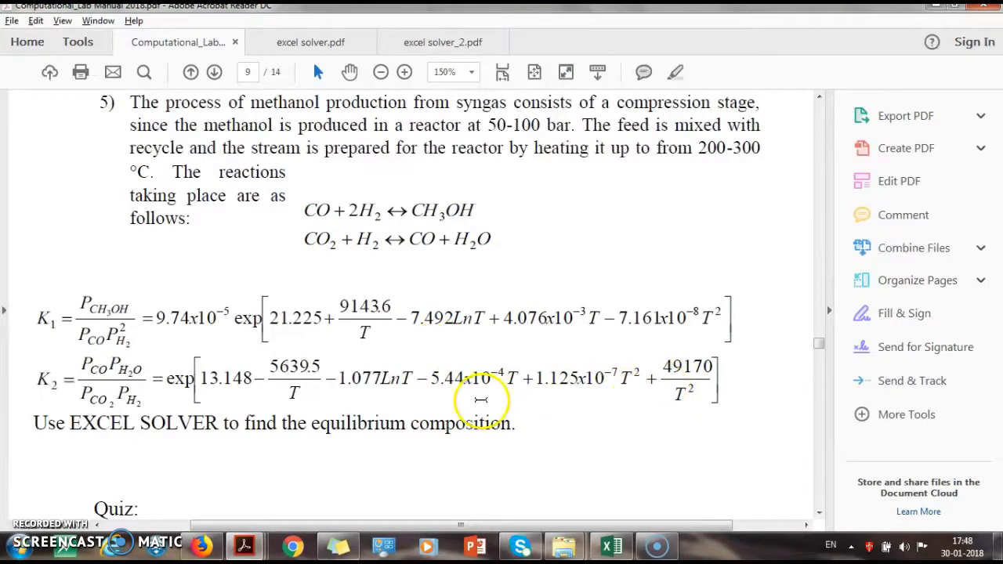
pyautogui.hotkey('alt', 'Tab')
pyautogui.write('5')
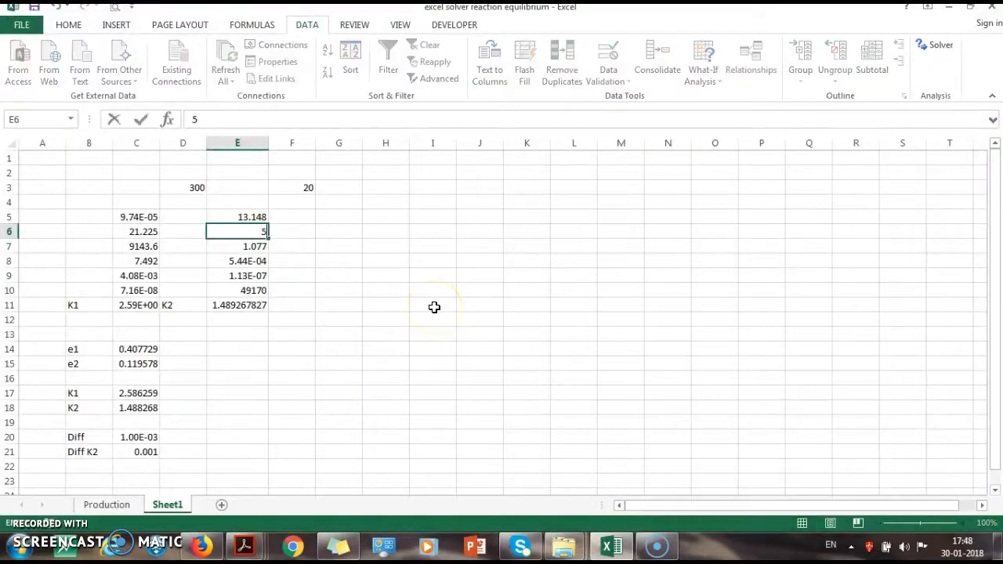
pyautogui.write('639.5')
pyautogui.press('Return')
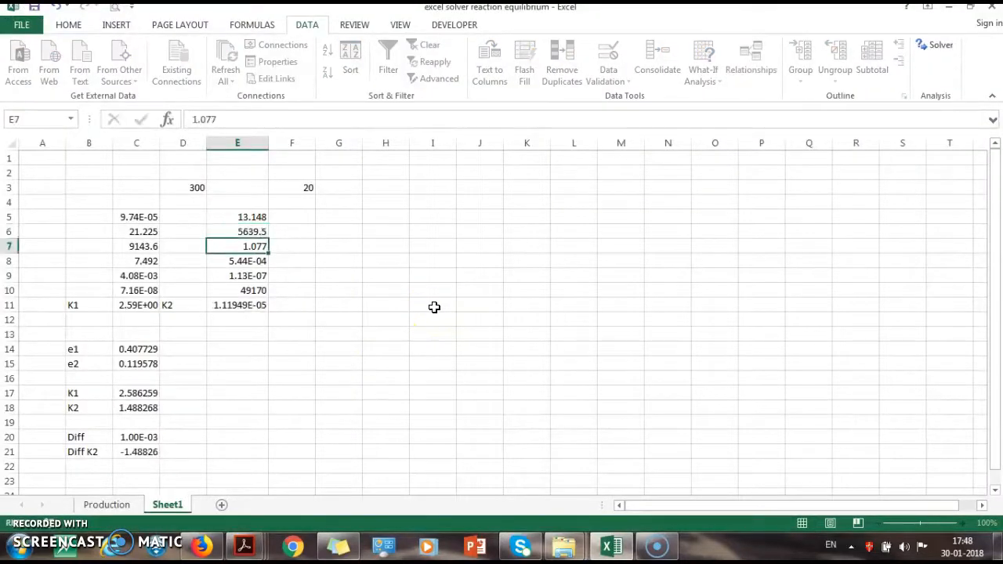
# Check the K1 and K2 formulas in C11 and E11 and the temperature in D3 against problem 5 in the manual
pyautogui.click(128, 306)
pyautogui.click(235, 305)
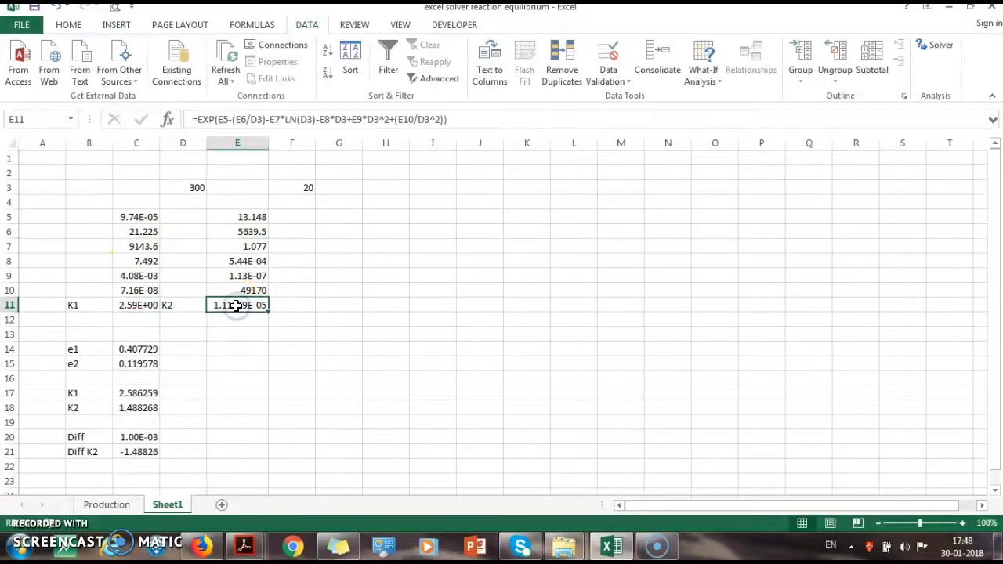
pyautogui.hotkey('alt', 'Tab')
pyautogui.hotkey('alt', 'Tab')
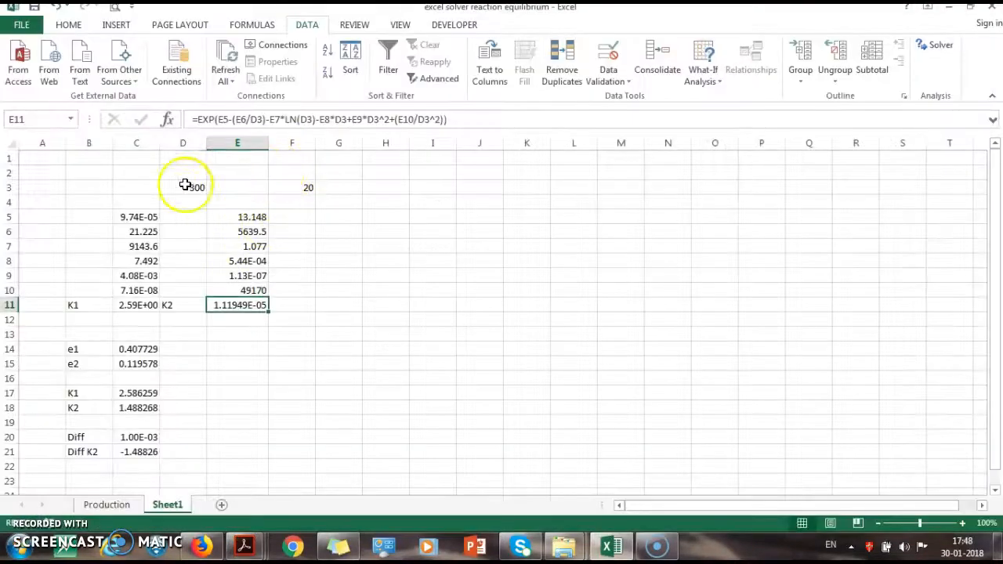
pyautogui.click(194, 189)
pyautogui.hotkey('alt', 'Tab')
pyautogui.hotkey('alt', 'Tab')
# Check the reactor pressure range in the manual, try 50 in F3, and set the pressure there to 70
pyautogui.click(295, 189)
pyautogui.hotkey('alt', 'Tab')
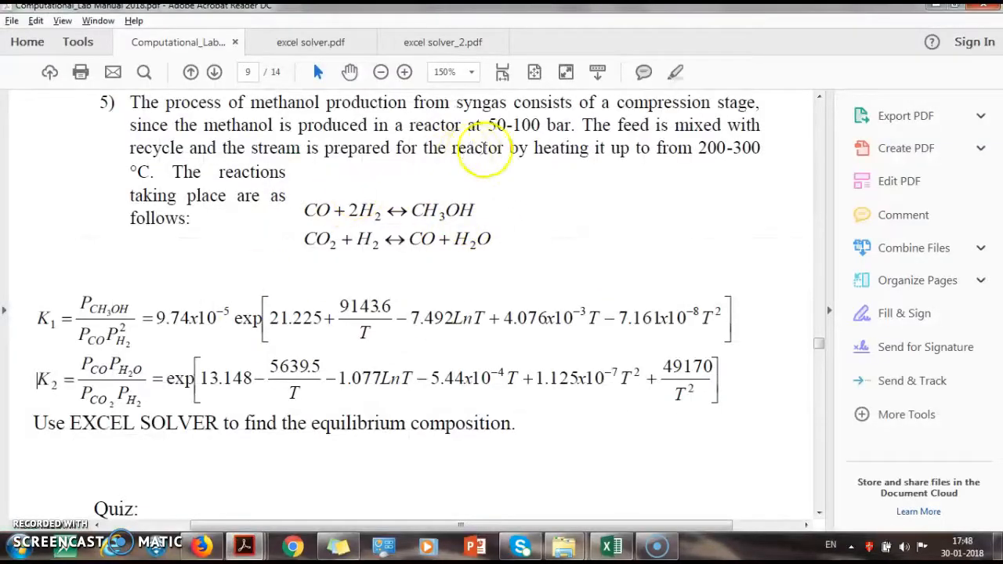
pyautogui.hotkey('alt', 'Tab')
pyautogui.write('50')
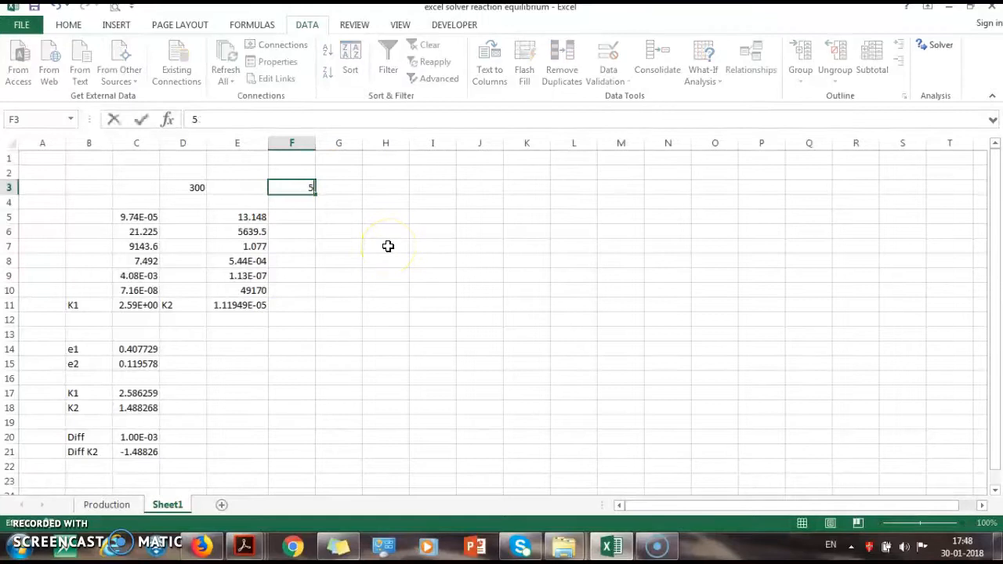
pyautogui.press('Return')
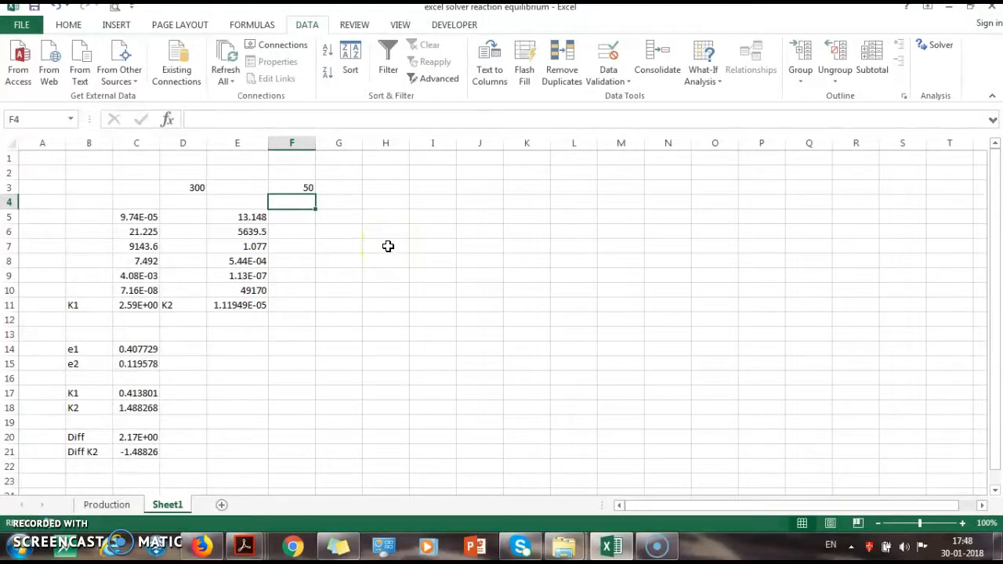
pyautogui.write('70')
pyautogui.press('Return')
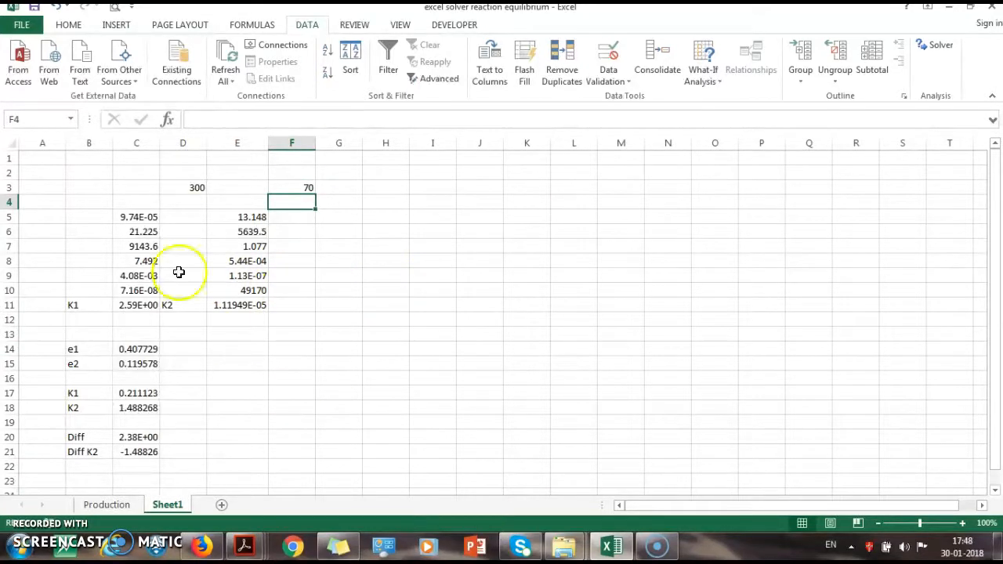
# Open excel solver.pdf and examine the handwritten K1 and K2 mole-fraction expressions and the table of initial, final and mole-fraction terms
pyautogui.click(240, 548)
pyautogui.moveTo(243, 502)
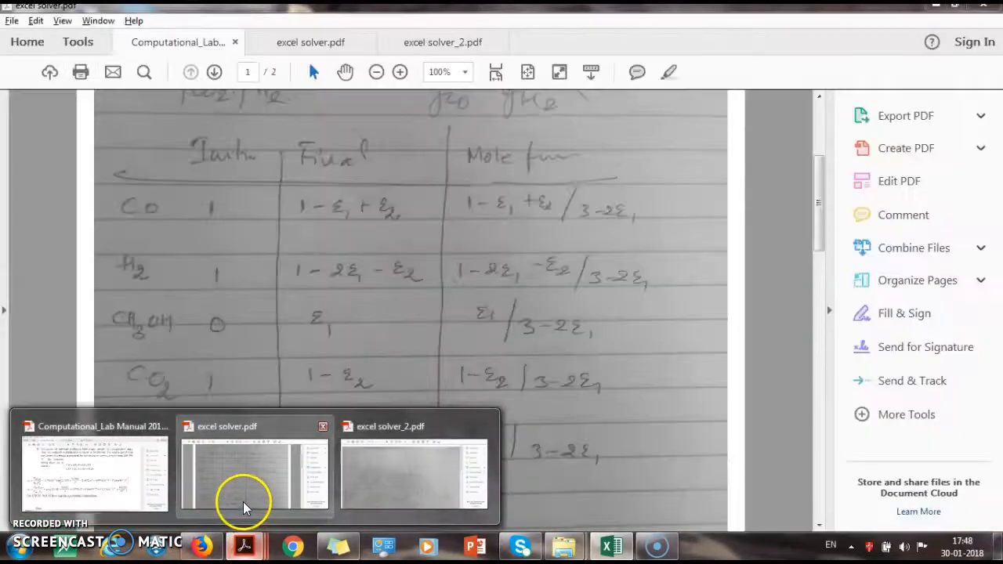
pyautogui.click(253, 485)
pyautogui.moveTo(820, 190); pyautogui.dragTo(819, 116)
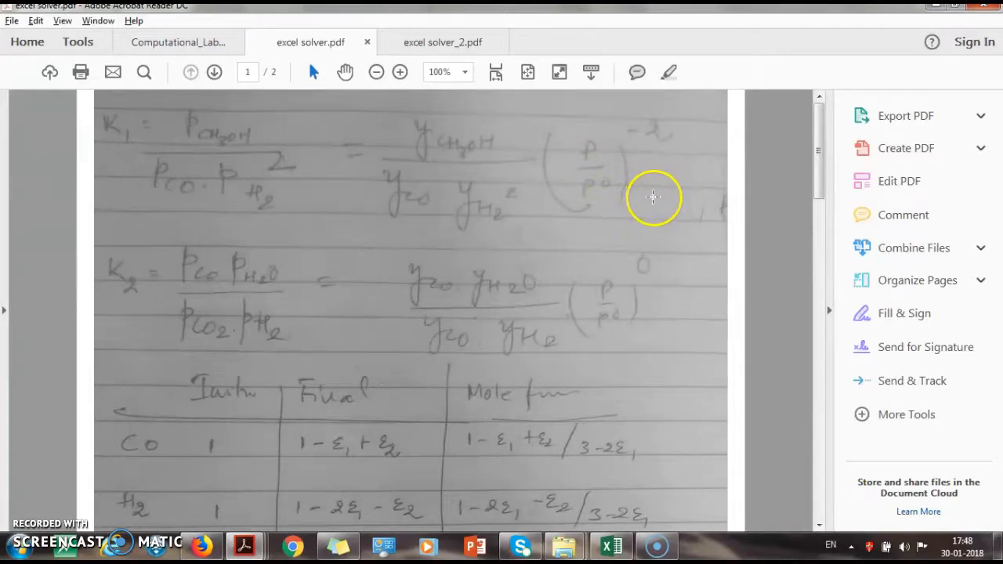
pyautogui.moveTo(815, 205); pyautogui.dragTo(818, 231)
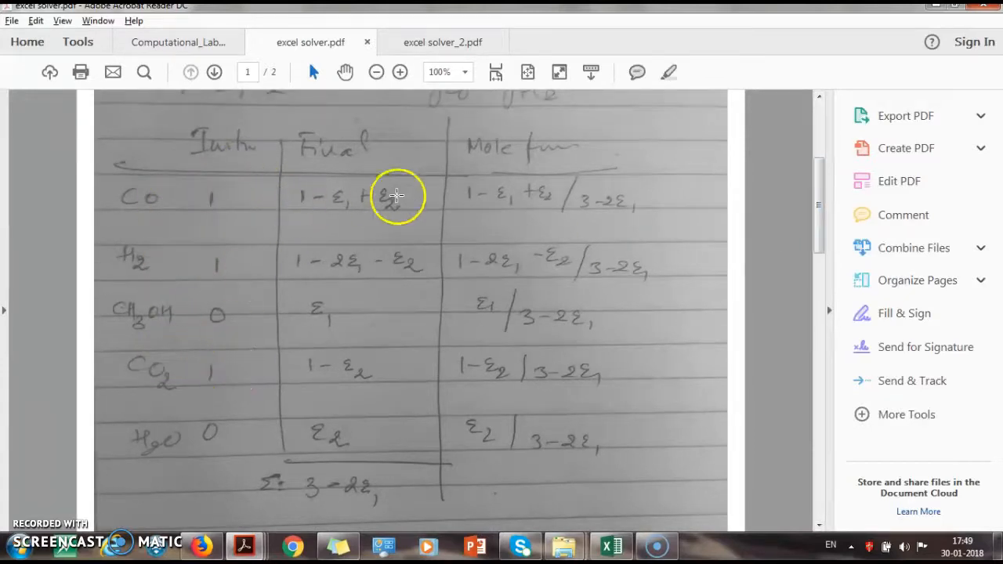
pyautogui.moveTo(820, 203)
pyautogui.mouseDown()
pyautogui.moveTo(818, 232)
pyautogui.moveTo(815, 177)
pyautogui.moveTo(816, 214)
pyautogui.mouseUp()
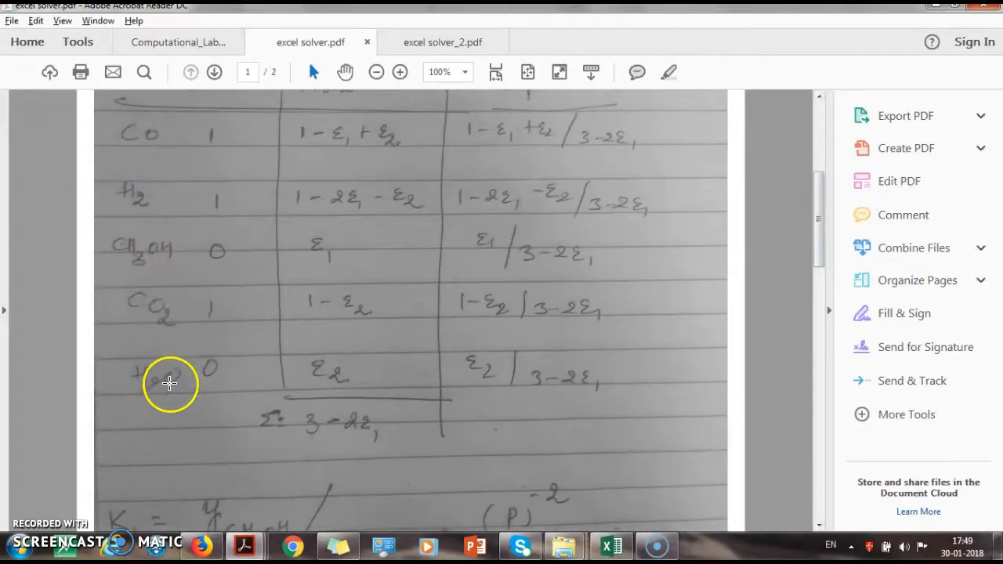
# Switch to the lab manual PDF and recheck the two methanol reactions in problem 5
pyautogui.hotkey('alt', 'Tab')
pyautogui.hotkey('alt', 'Tab')
pyautogui.hotkey('alt', 'Tab')
pyautogui.hotkey('alt', 'Tab')
pyautogui.hotkey('alt', 'Tab')
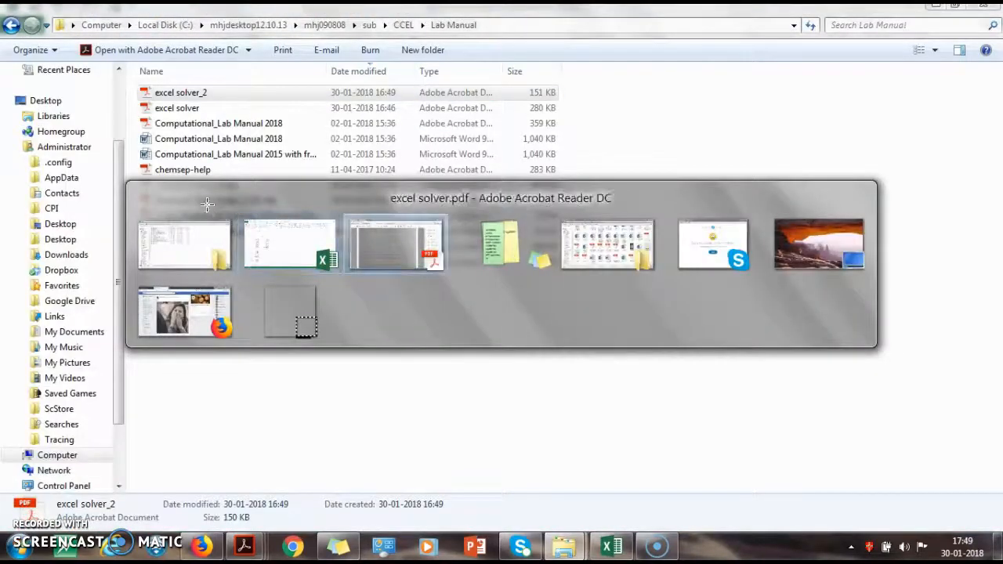
pyautogui.click(188, 41)
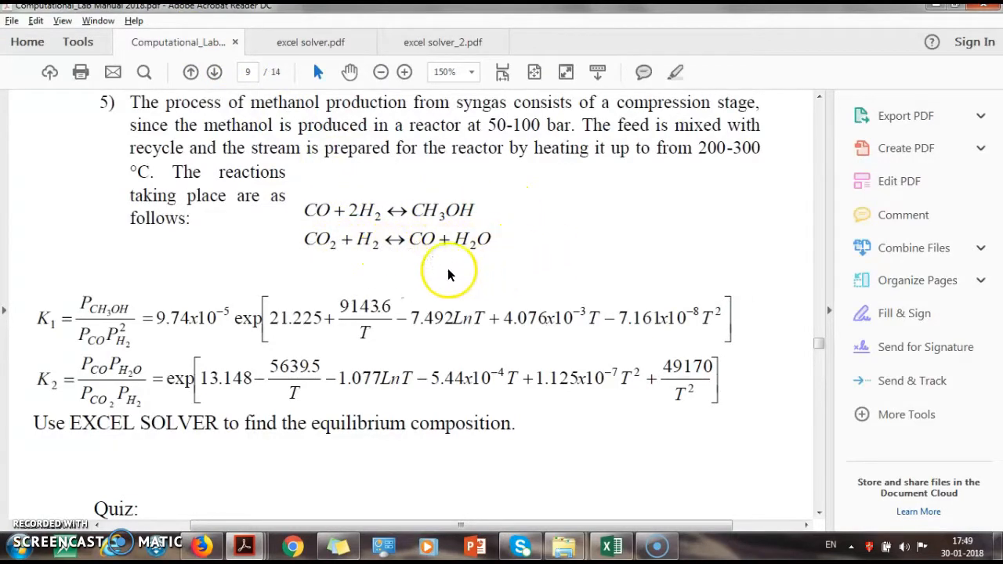
# Return to excel solver.pdf and compare the species mole fractions with the K1 and K2 expressions above and below the table
pyautogui.click(301, 39)
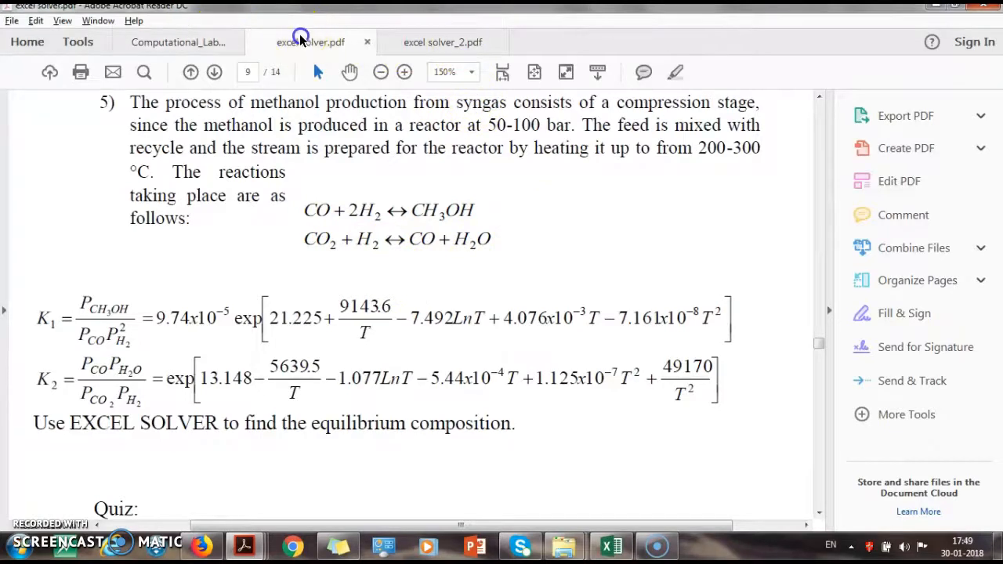
pyautogui.moveTo(824, 198)
pyautogui.mouseDown()
pyautogui.moveTo(822, 212)
pyautogui.moveTo(815, 189)
pyautogui.mouseUp()
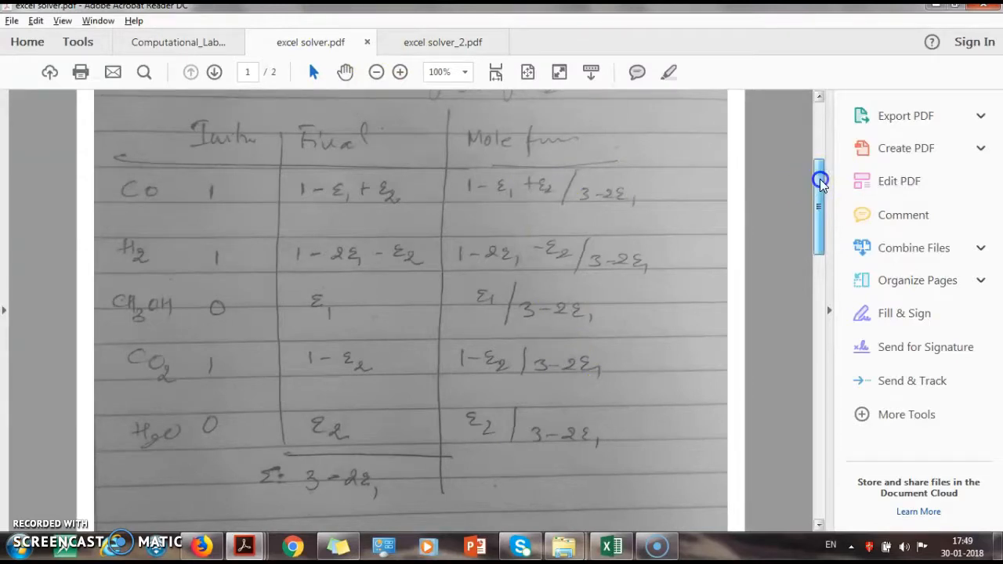
pyautogui.moveTo(820, 179); pyautogui.dragTo(755, 196)
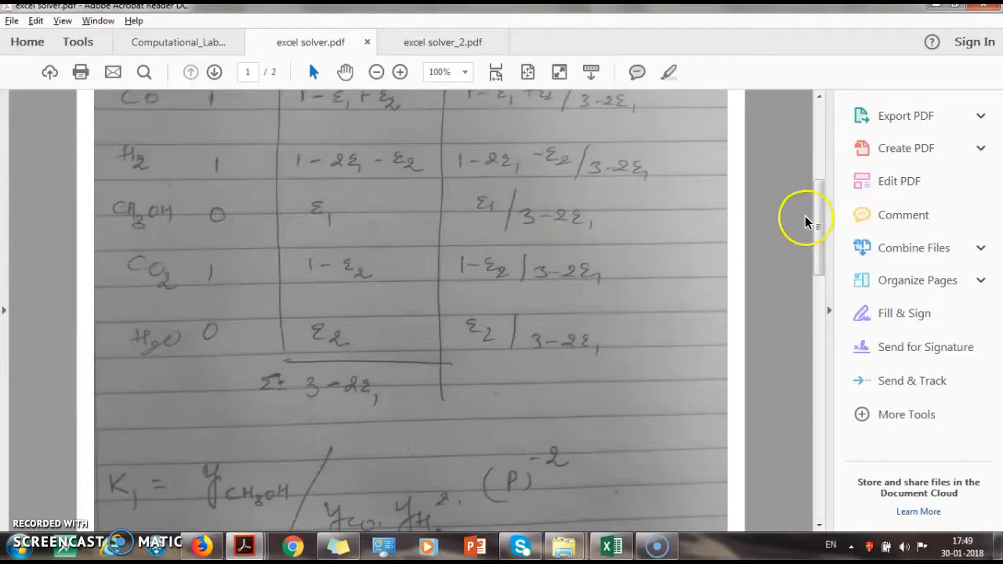
pyautogui.moveTo(819, 206); pyautogui.dragTo(820, 139)
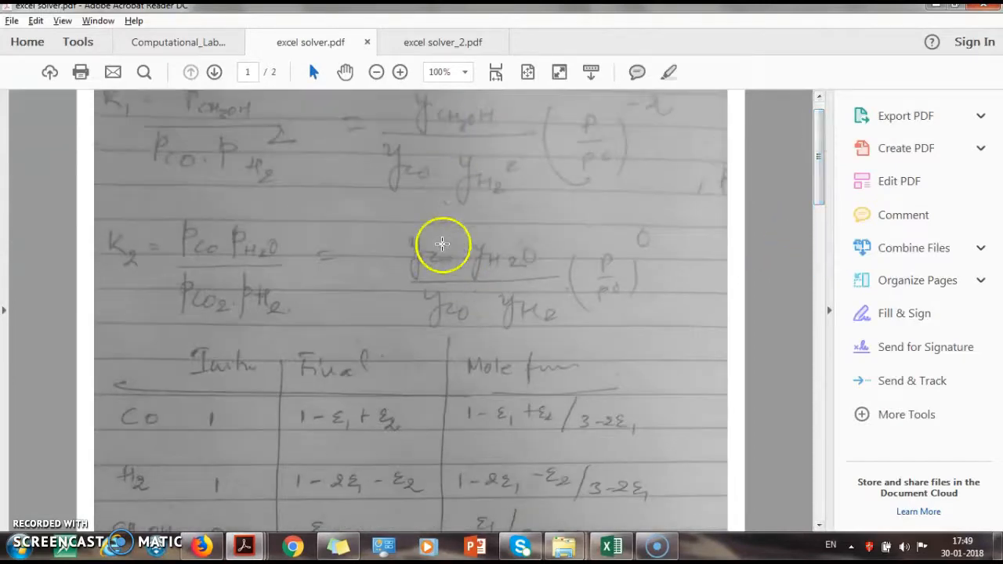
pyautogui.moveTo(819, 180); pyautogui.dragTo(820, 307)
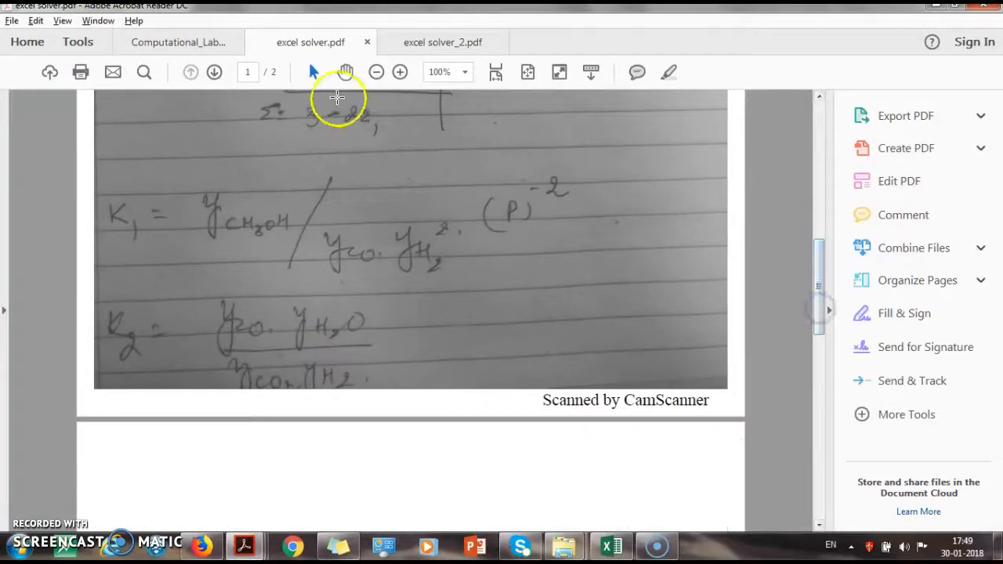
# Open excel solver_2.pdf and examine equations A and B for K1 and K2 and the solution procedure below them
pyautogui.click(436, 41)
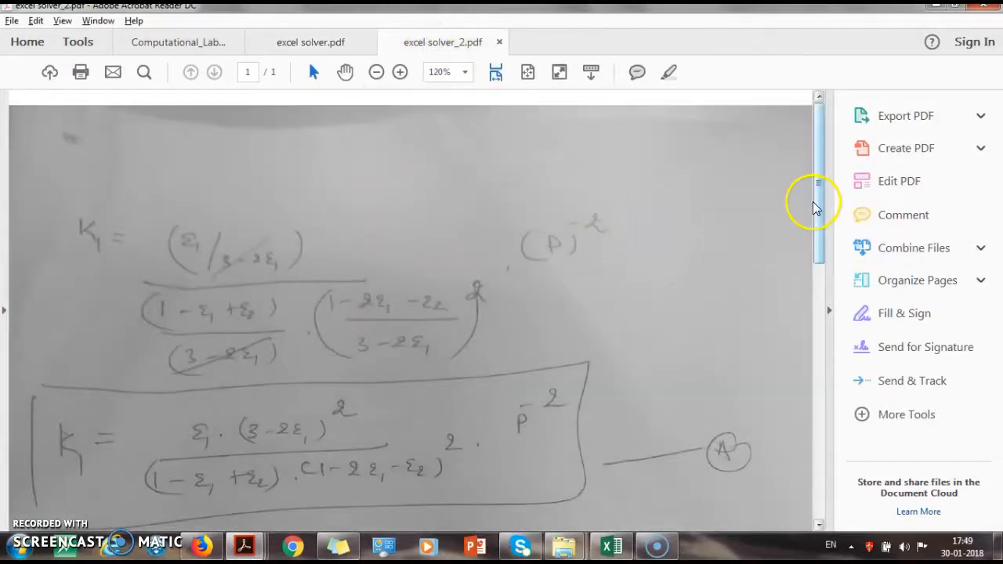
pyautogui.moveTo(817, 196); pyautogui.dragTo(815, 290)
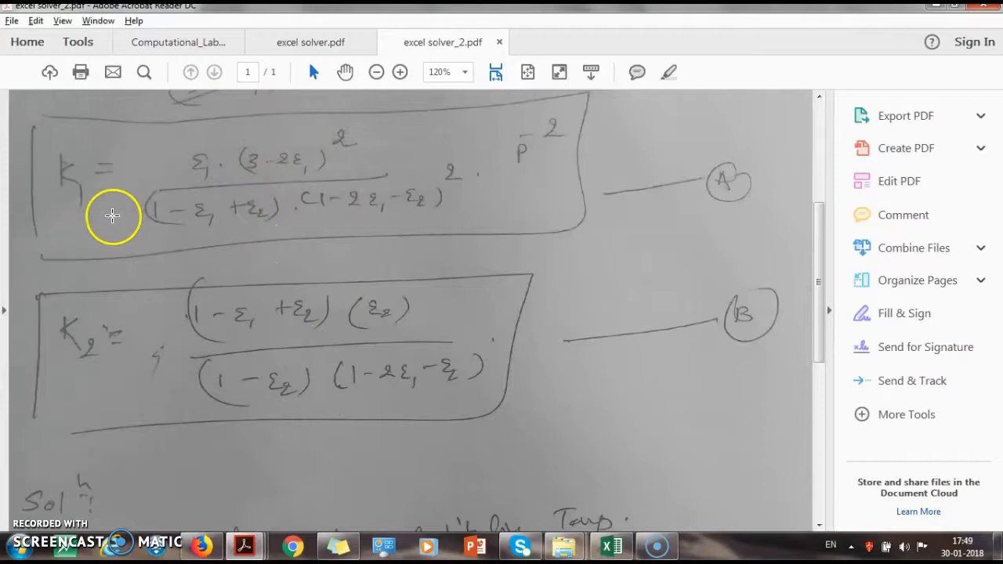
pyautogui.moveTo(813, 227); pyautogui.dragTo(811, 315)
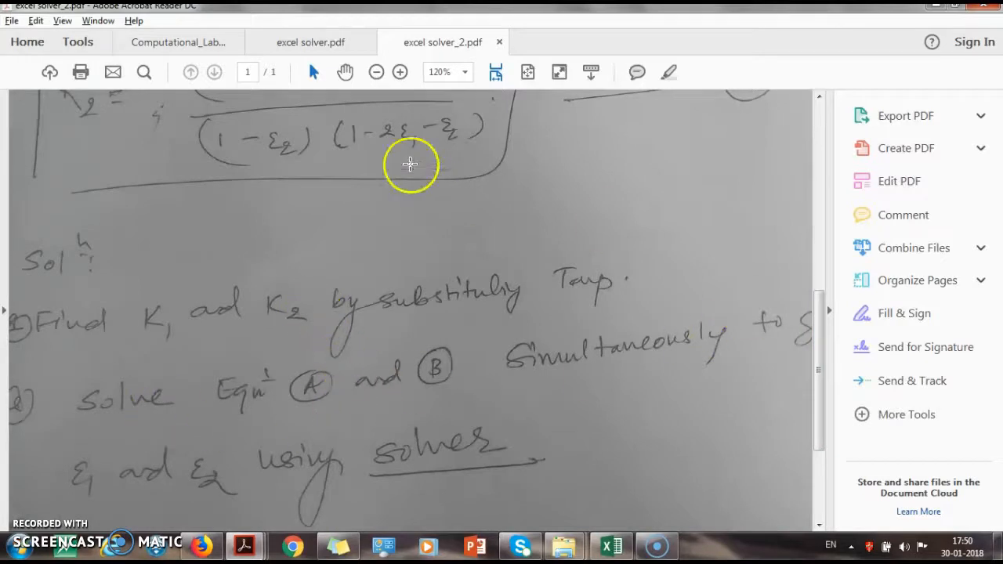
pyautogui.moveTo(819, 330); pyautogui.dragTo(820, 251)
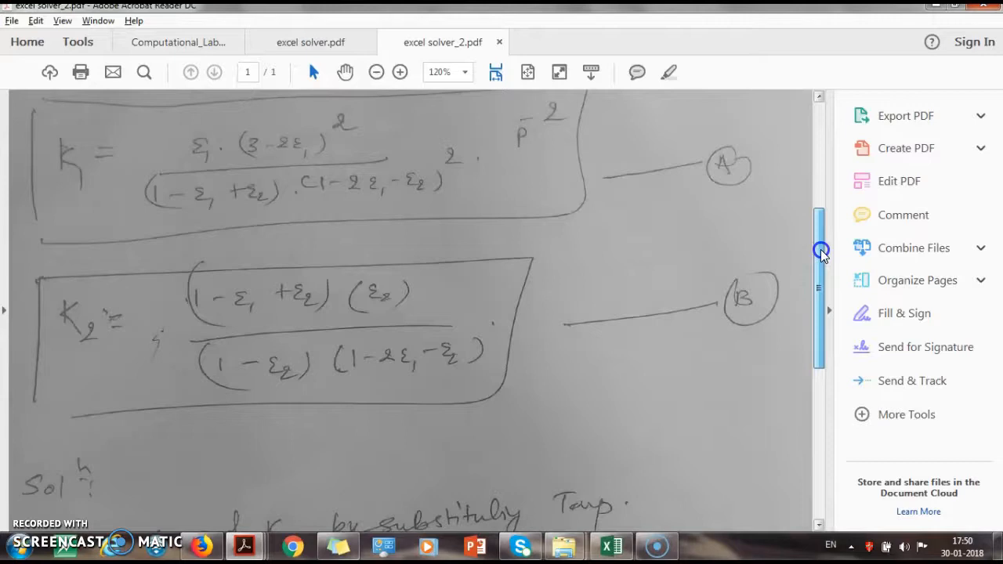
# Switch to the Excel workbook and review the K1 formula in C11, the temperature in D3 and the K2 formula in E11
pyautogui.click(611, 547)
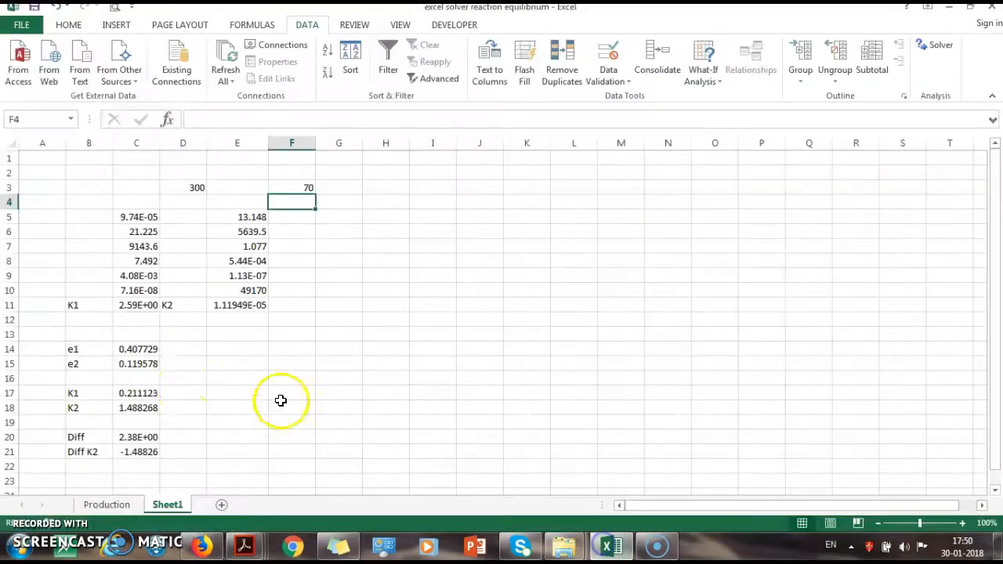
pyautogui.click(138, 310)
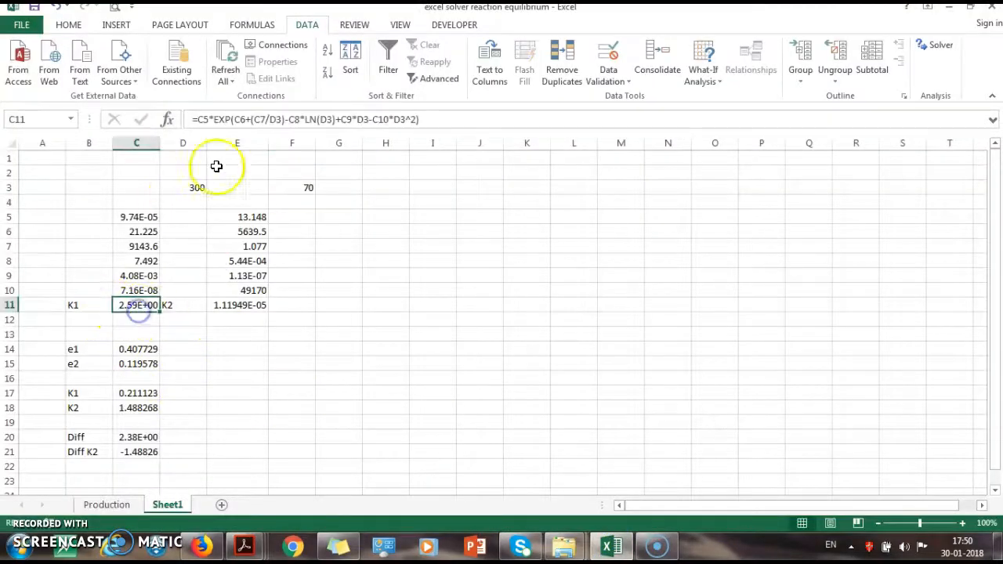
pyautogui.click(196, 188)
pyautogui.click(247, 305)
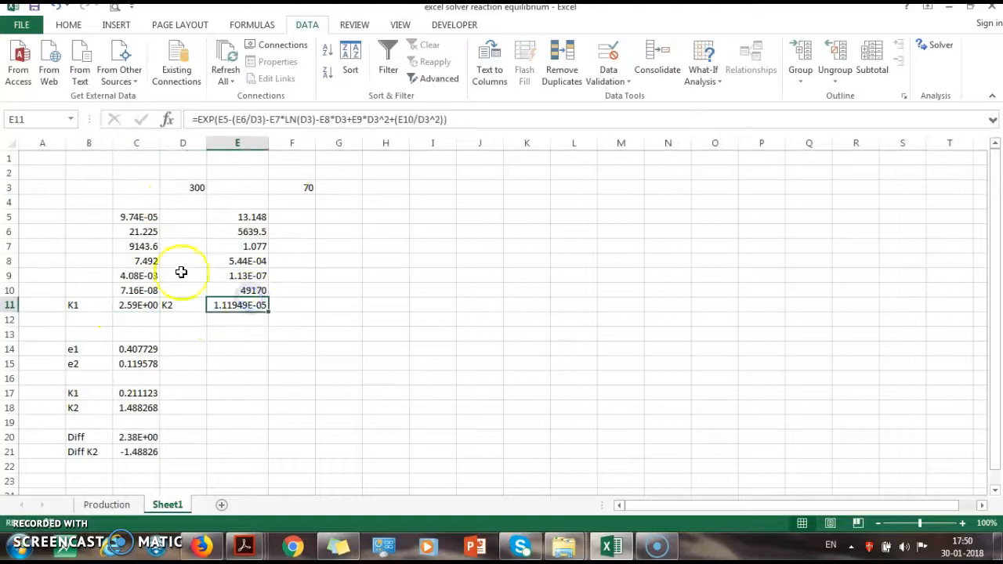
# Enter 0.2 as the initial guess for both e1 in C14 and e2 in C15
pyautogui.click(139, 350)
pyautogui.click(144, 365)
pyautogui.click(149, 349)
pyautogui.click(148, 364)
pyautogui.click(154, 349)
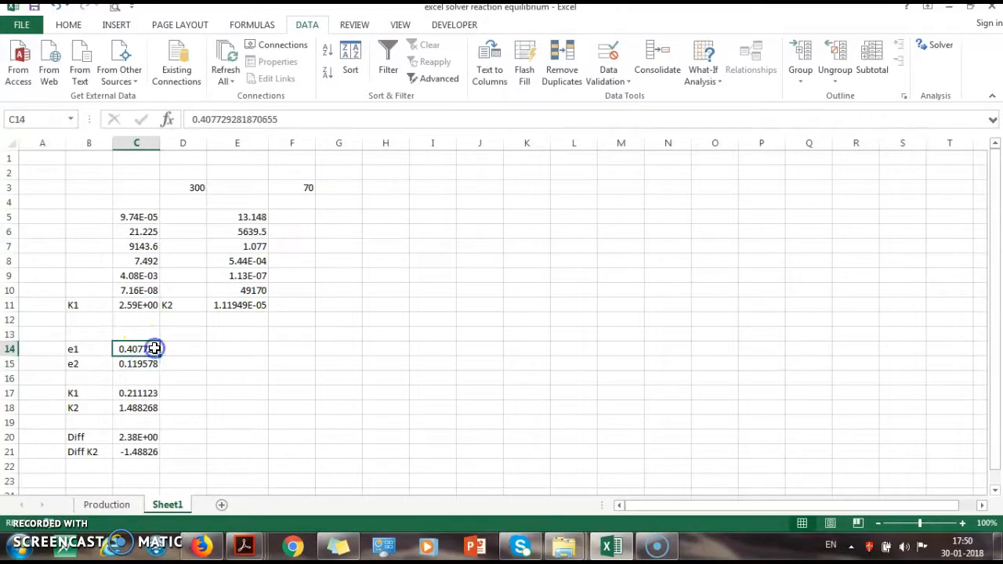
pyautogui.write('0')
pyautogui.press('Return')
pyautogui.write('0')
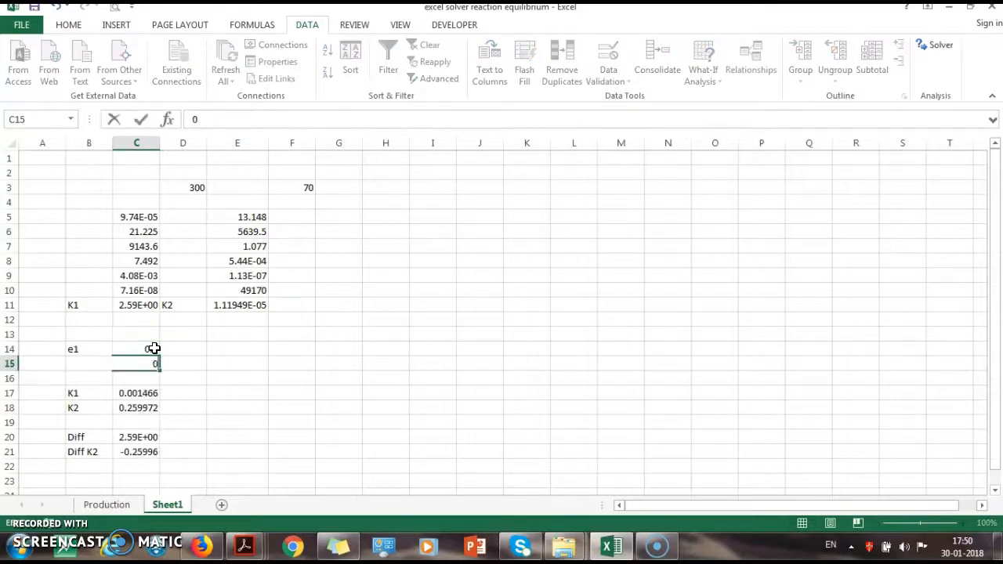
pyautogui.press('Return')
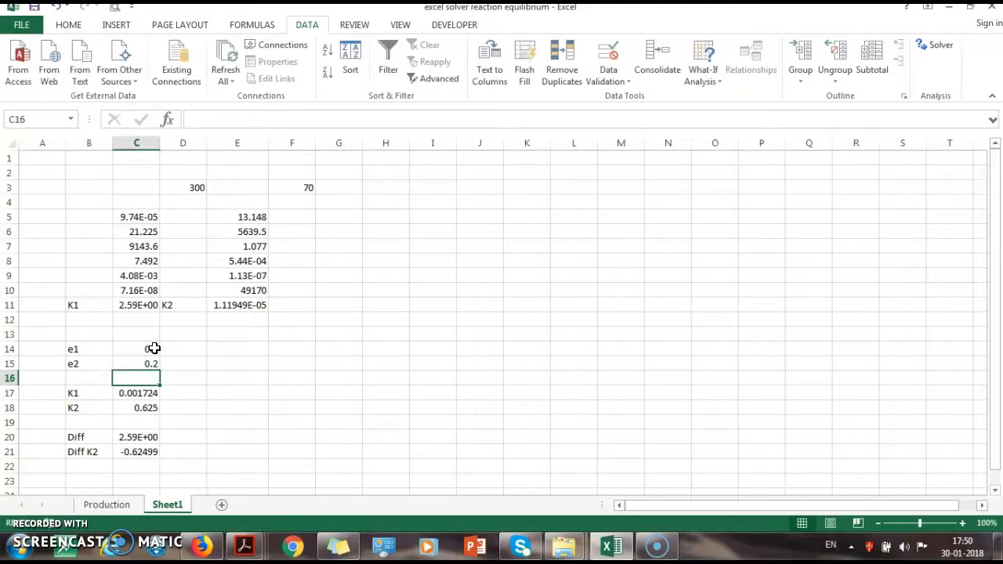
# Check the K1 and K2 formulas in C17 and C18 against equations A and B in excel solver_2.pdf
pyautogui.click(147, 393)
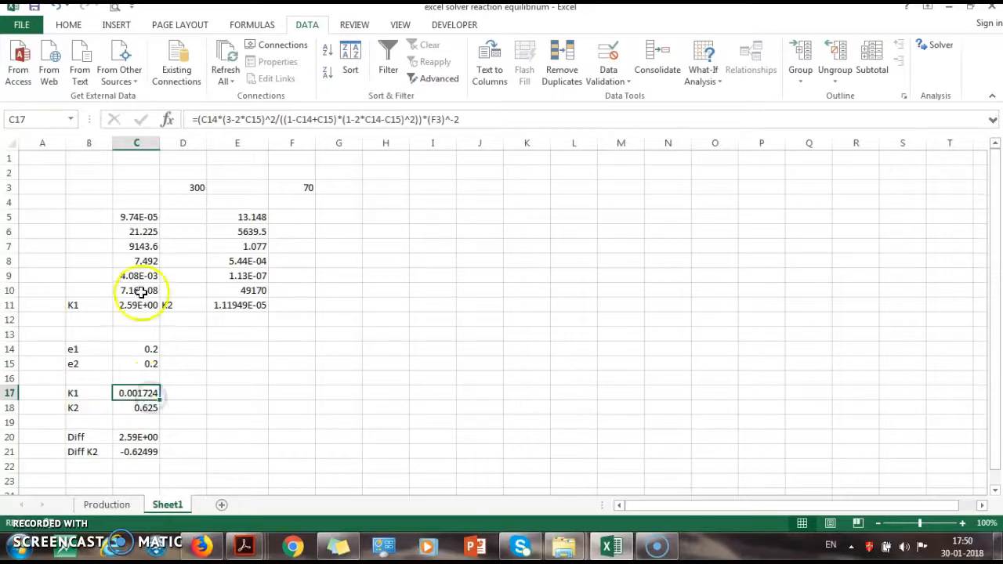
pyautogui.click(150, 407)
pyautogui.click(144, 394)
pyautogui.click(150, 407)
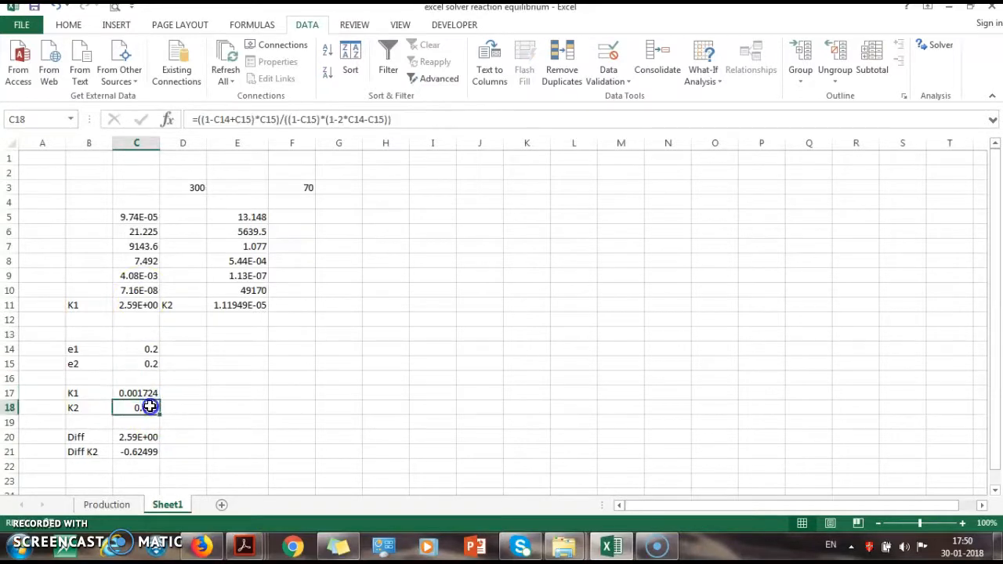
pyautogui.hotkey('alt', 'Tab')
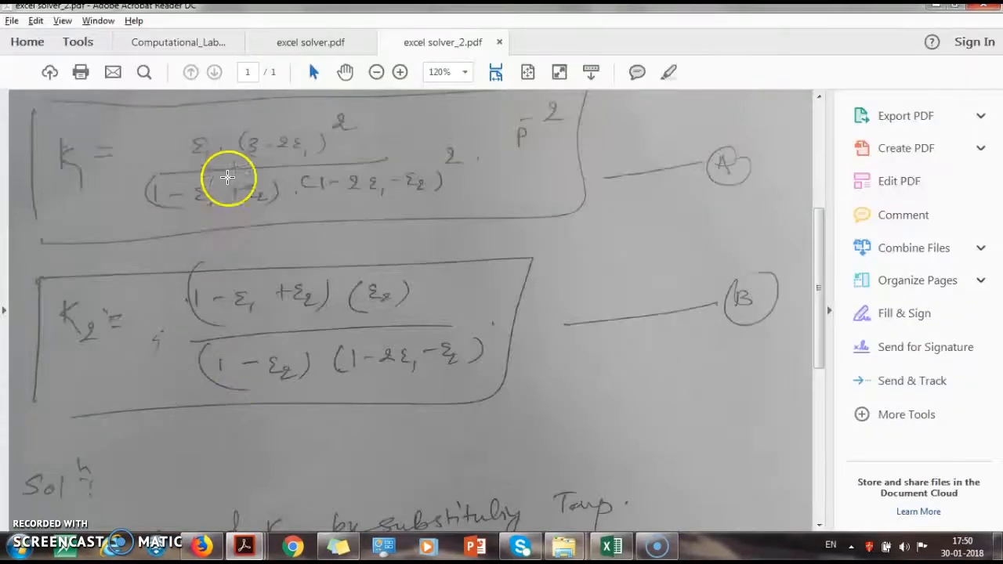
pyautogui.hotkey('alt', 'Tab')
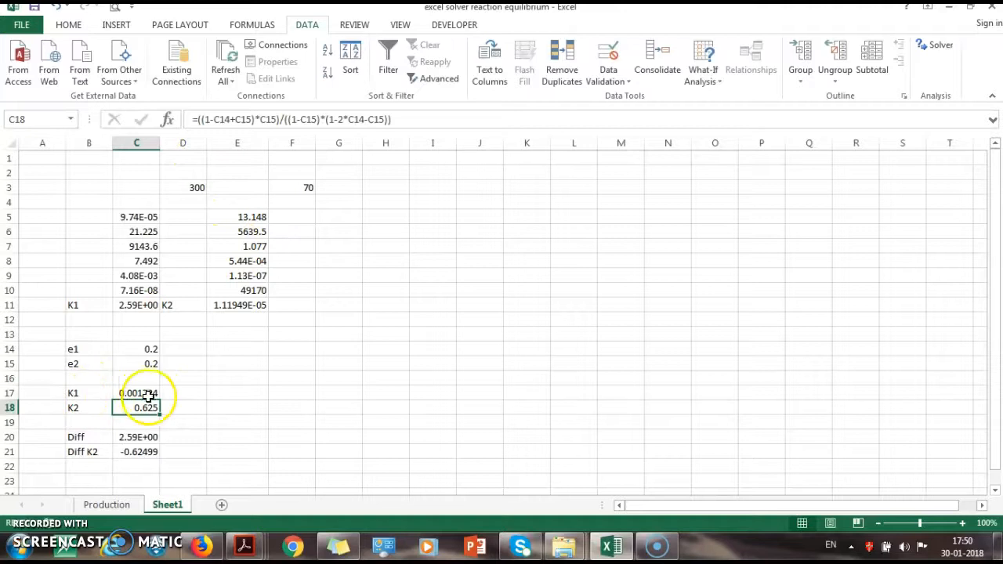
pyautogui.hotkey('alt', 'Tab')
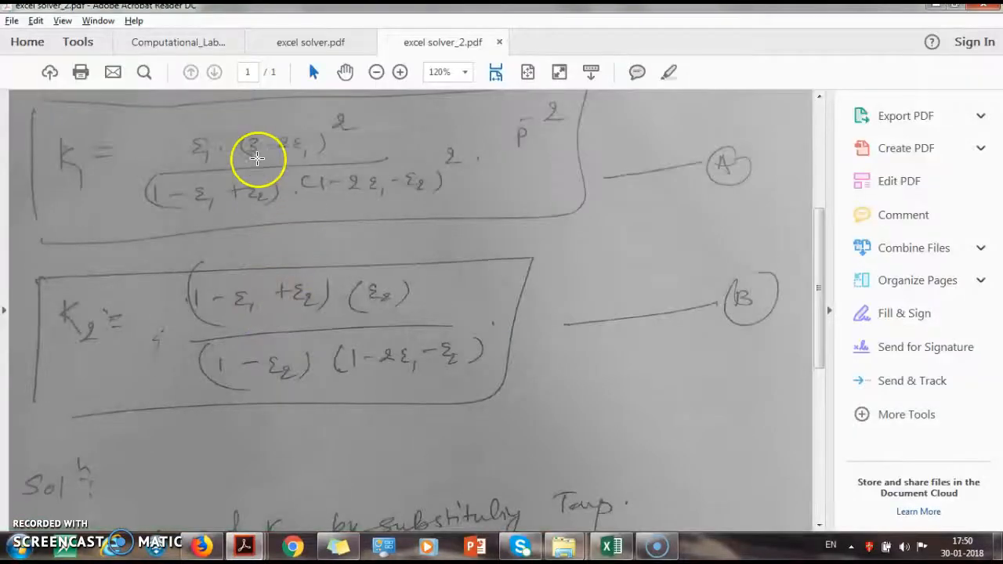
pyautogui.hotkey('alt', 'Tab')
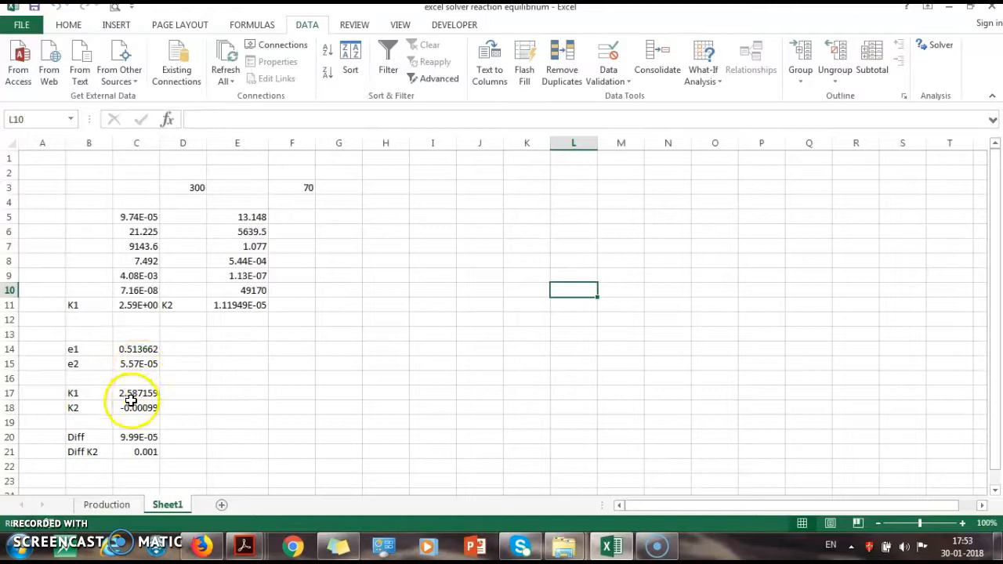
# Compare the K1 and K2 results in C17 and C18 with the temperature-based constants in C11 and E11
pyautogui.click(133, 394)
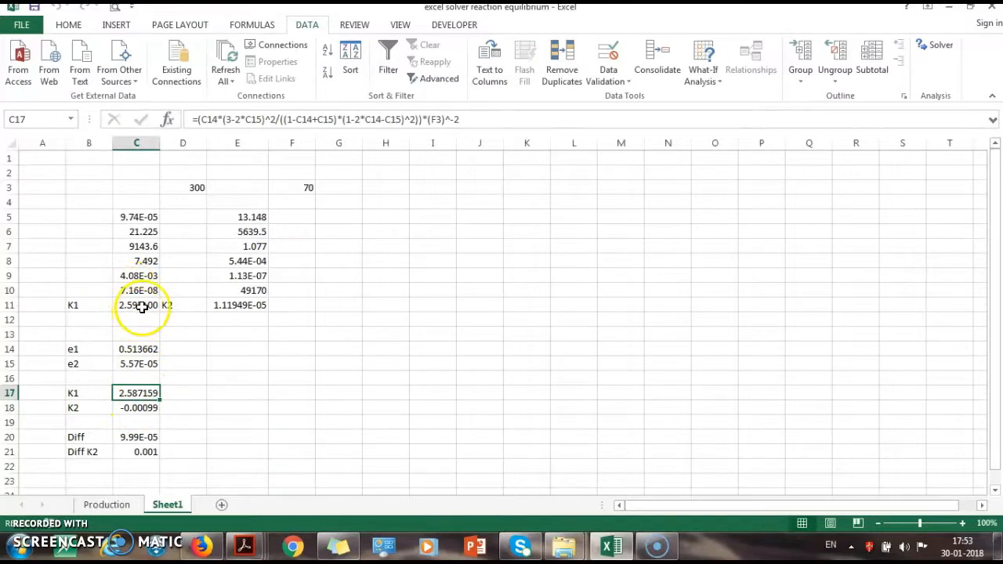
pyautogui.click(138, 408)
pyautogui.click(249, 305)
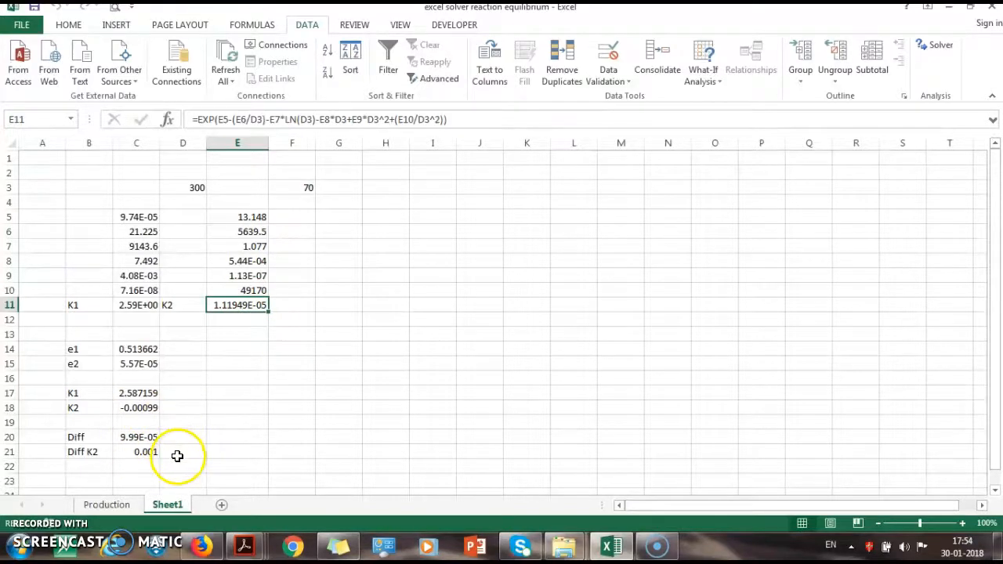
# Run Solver with objective C20 set to a value of 0.001, changing C14:C15 under the constraint C21 = 0.001, and keep the solution
pyautogui.click(922, 47)
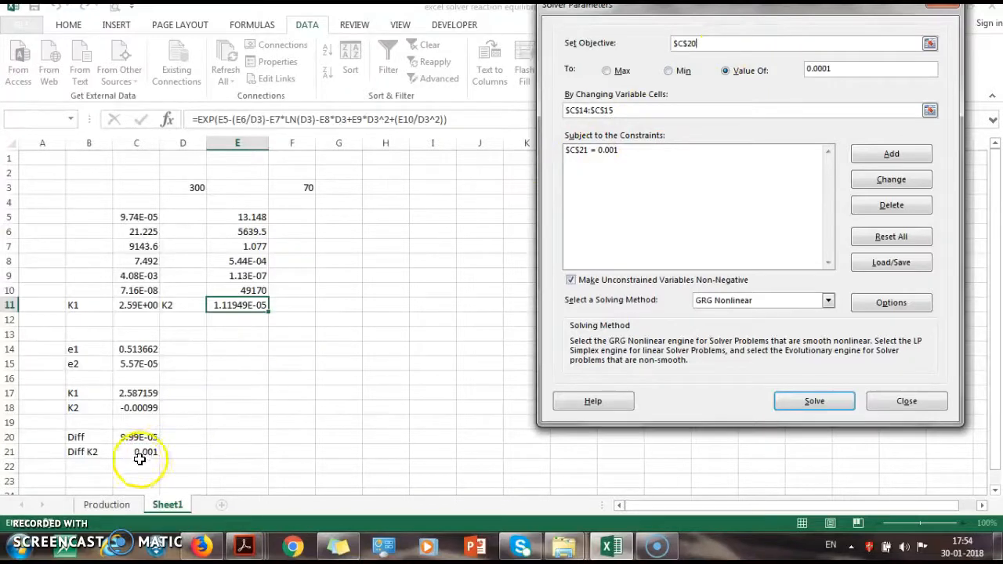
pyautogui.click(146, 436)
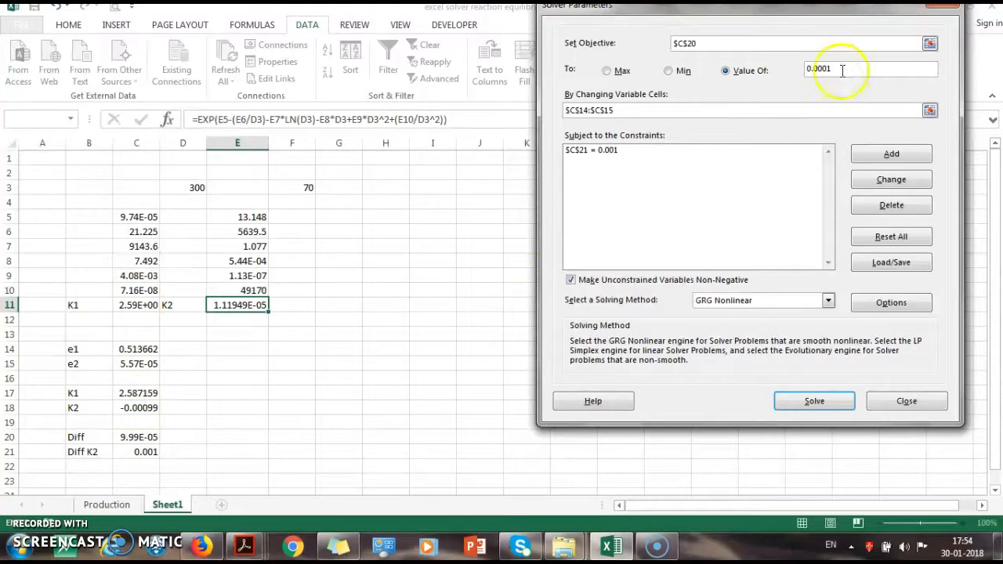
pyautogui.click(627, 111)
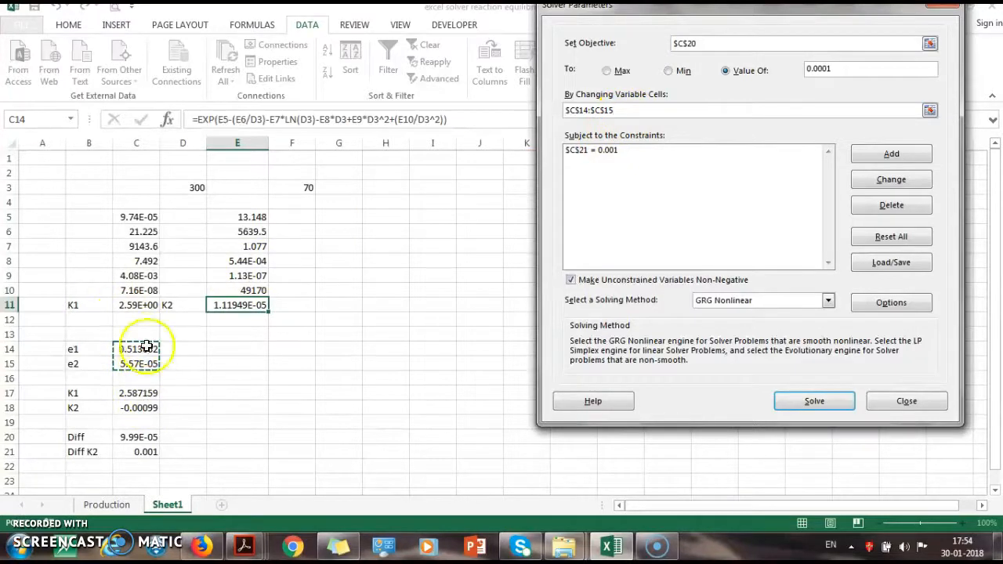
pyautogui.click(604, 152)
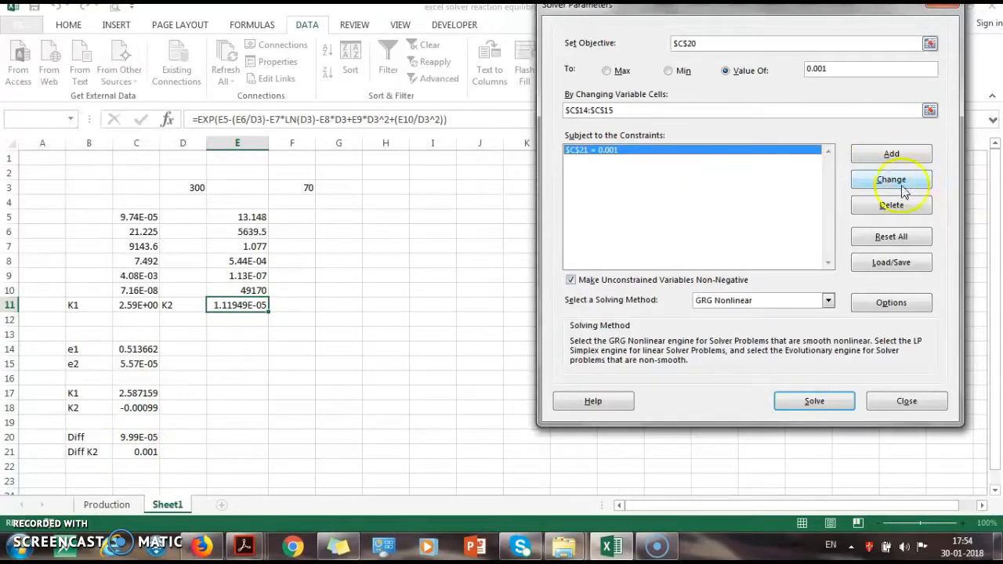
pyautogui.click(814, 401)
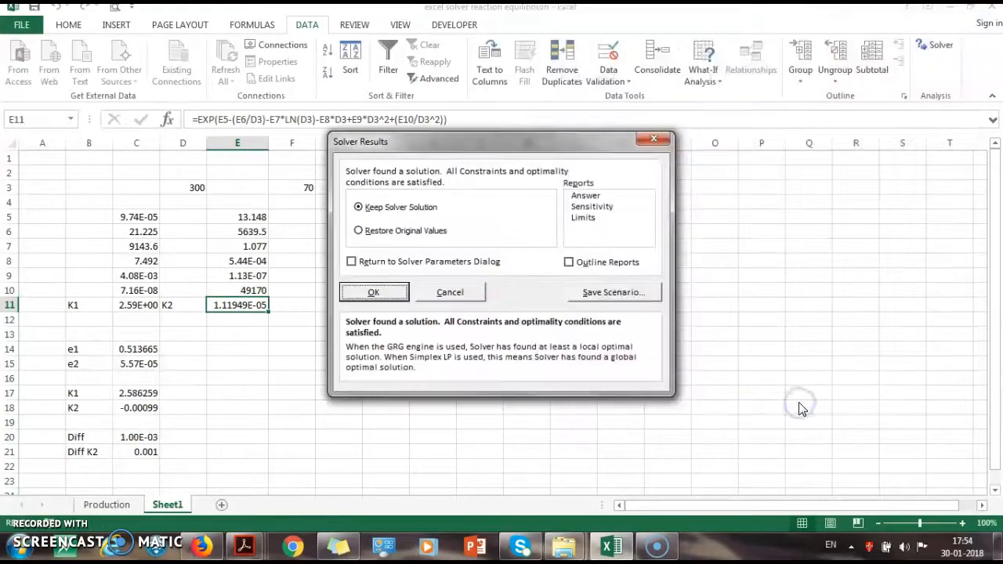
pyautogui.click(375, 292)
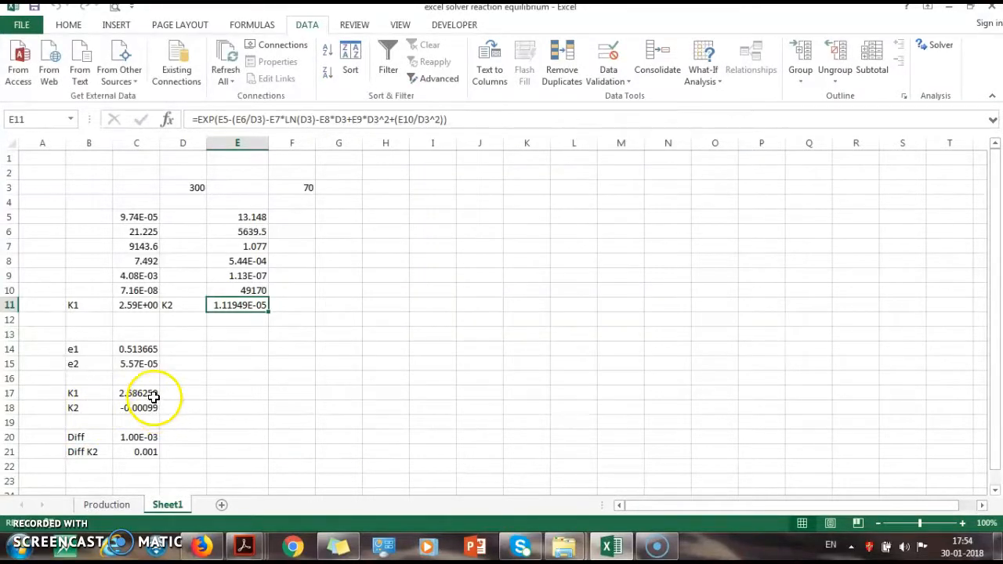
# Review the K1 result in C17, the e1 and e2 values in C14:C15, and the K2 constant's formula in E11
pyautogui.click(154, 398)
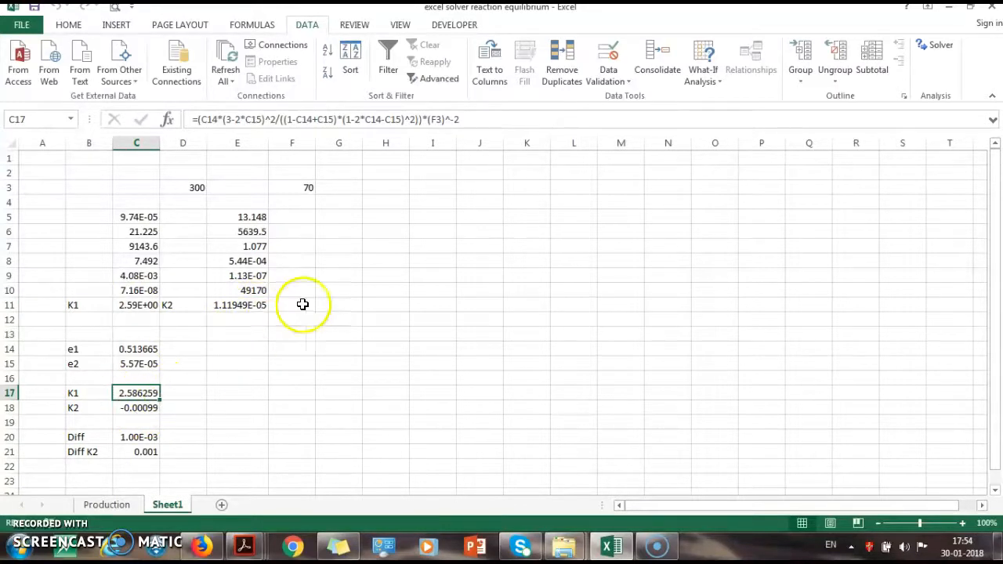
pyautogui.click(153, 349)
pyautogui.moveTo(152, 349); pyautogui.dragTo(152, 363)
pyautogui.click(148, 352)
pyautogui.click(148, 364)
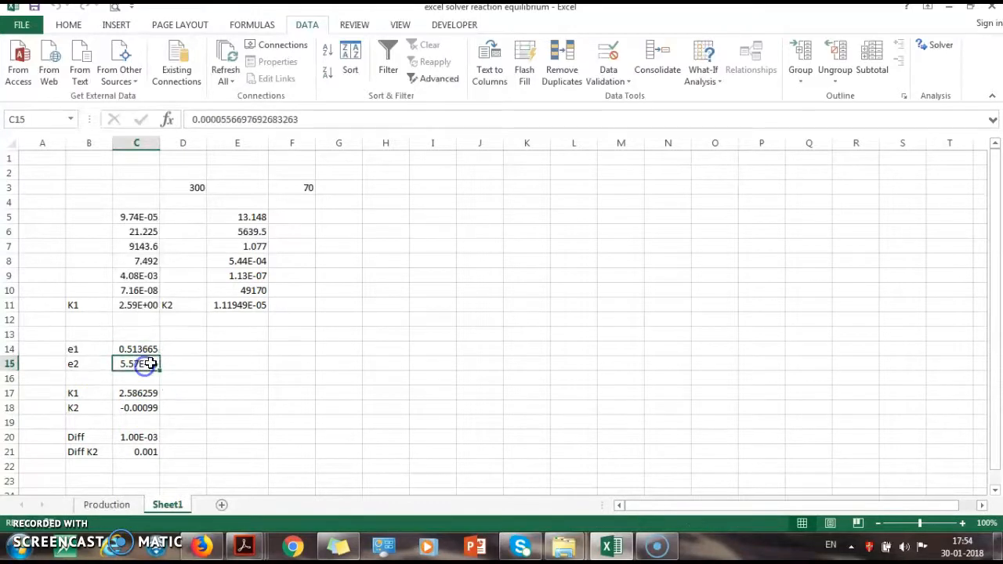
pyautogui.click(263, 309)
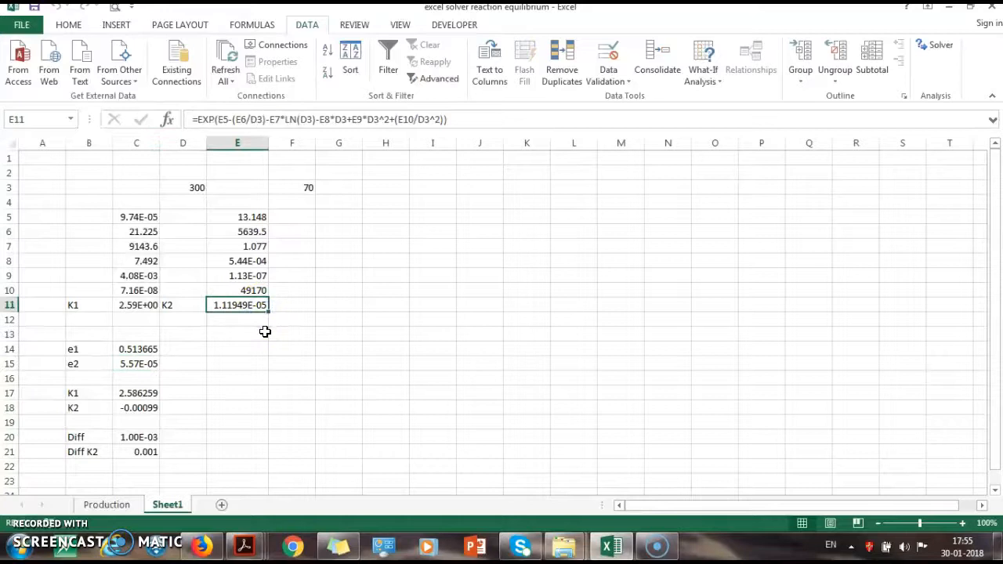
# Change the K2 coefficient in E6 to 2100 and check the K1 and K2 constants in C11 and E11
pyautogui.click(247, 229)
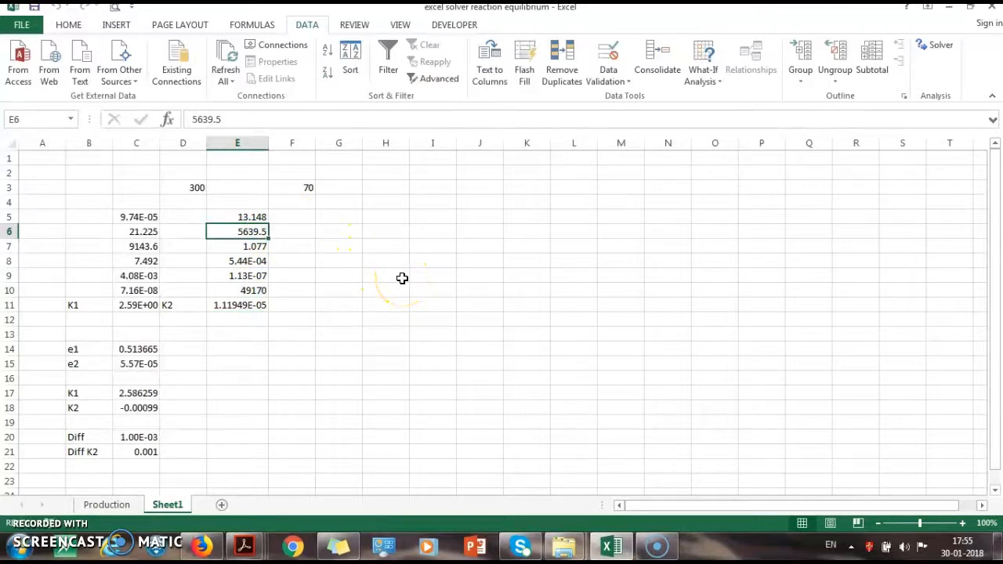
pyautogui.write('2100')
pyautogui.press('Return')
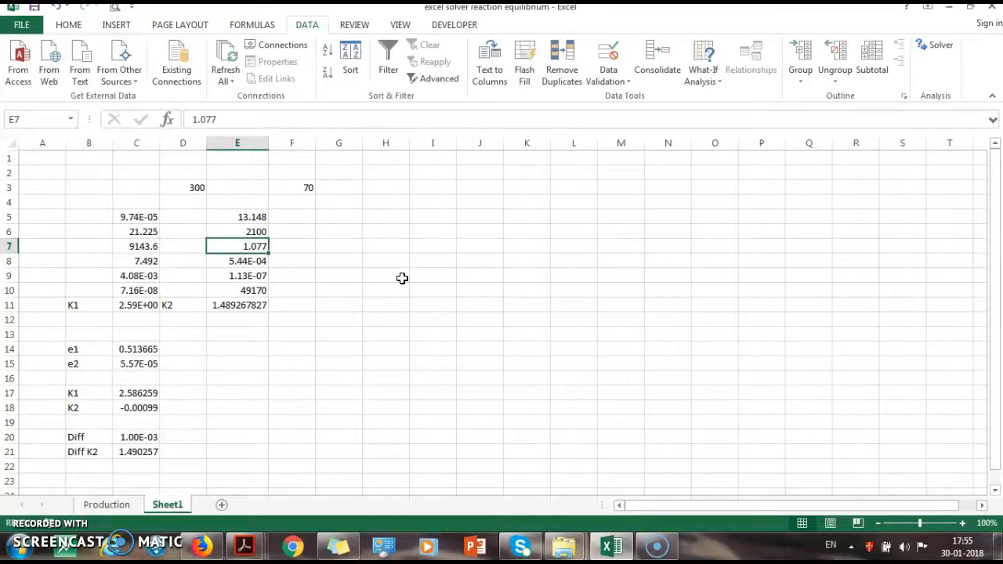
pyautogui.click(242, 232)
pyautogui.click(134, 307)
pyautogui.click(243, 306)
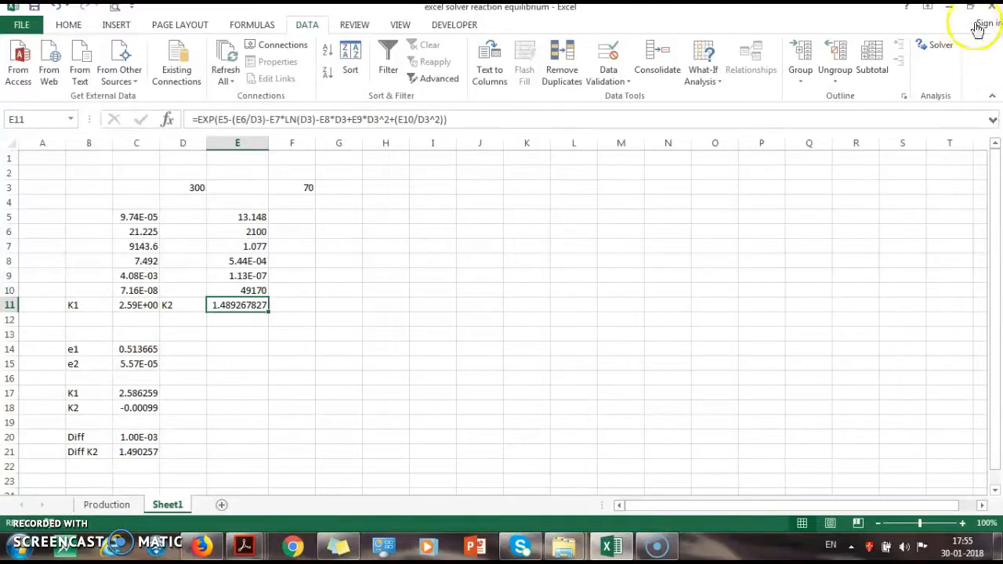
# Try to solve for C14:C15 using Solver with objective C20 at 0.001 and constraint C21 = 0.001, keeping the Solver solution
pyautogui.click(941, 45)
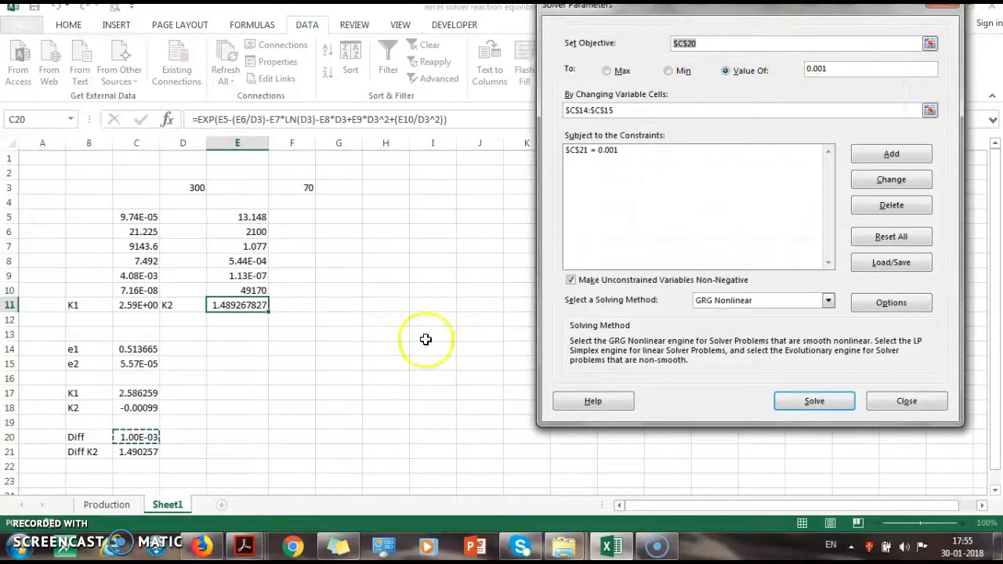
pyautogui.click(143, 303)
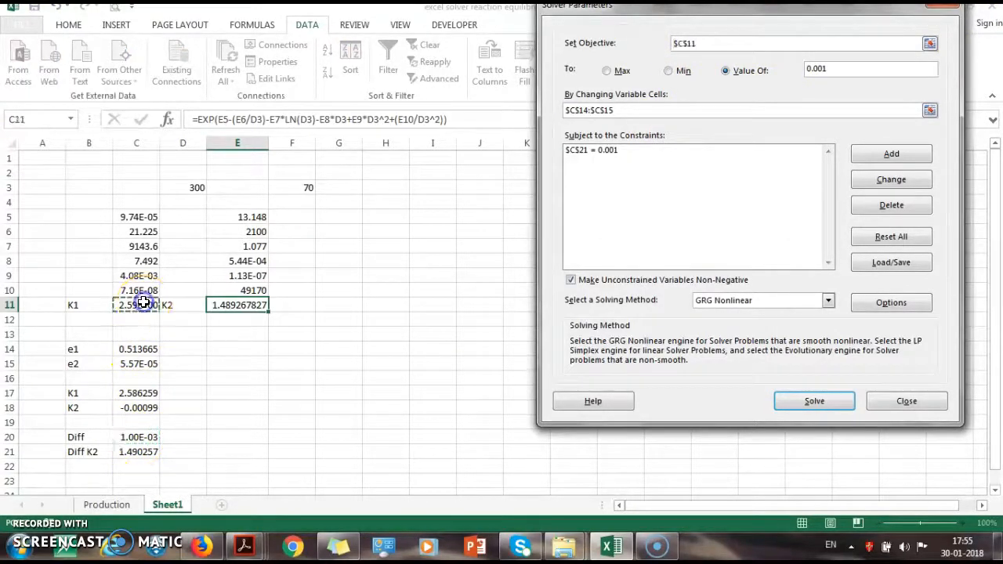
pyautogui.click(930, 43)
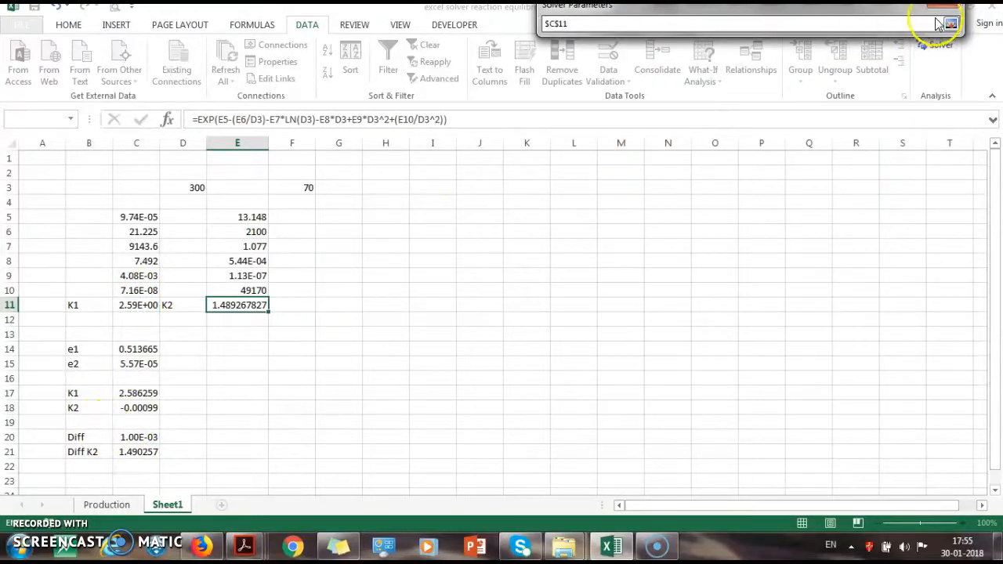
pyautogui.click(138, 438)
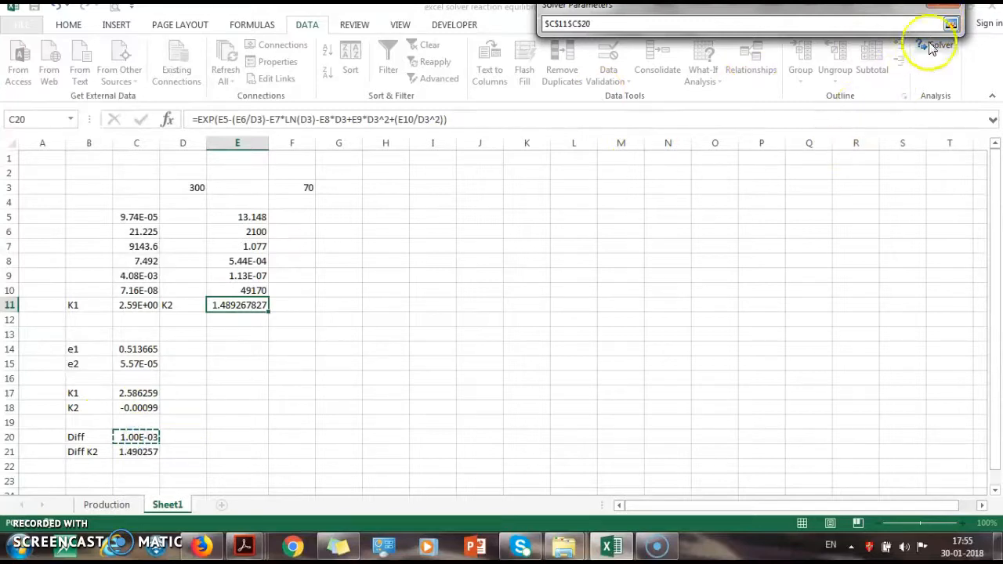
pyautogui.click(567, 24)
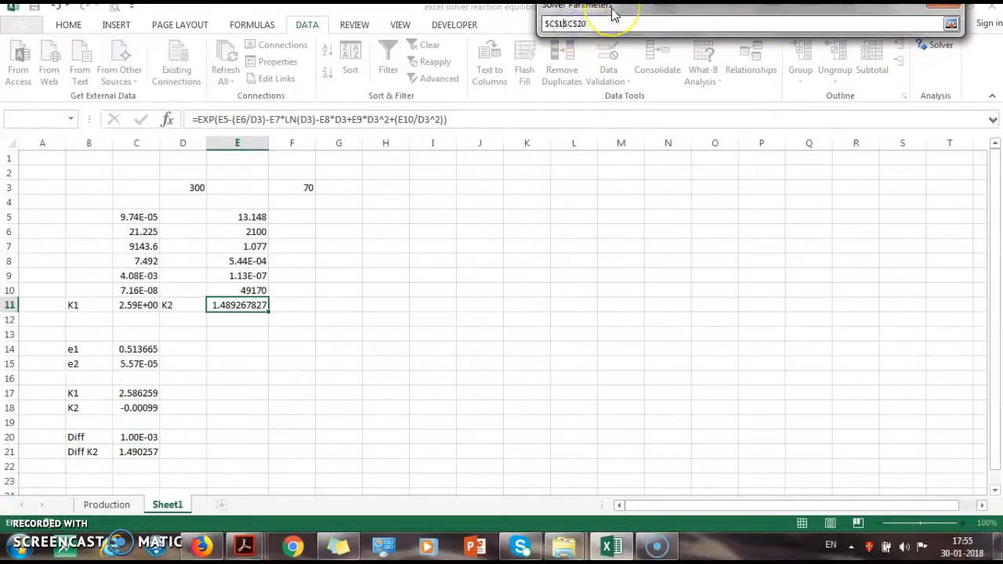
pyautogui.click(951, 25)
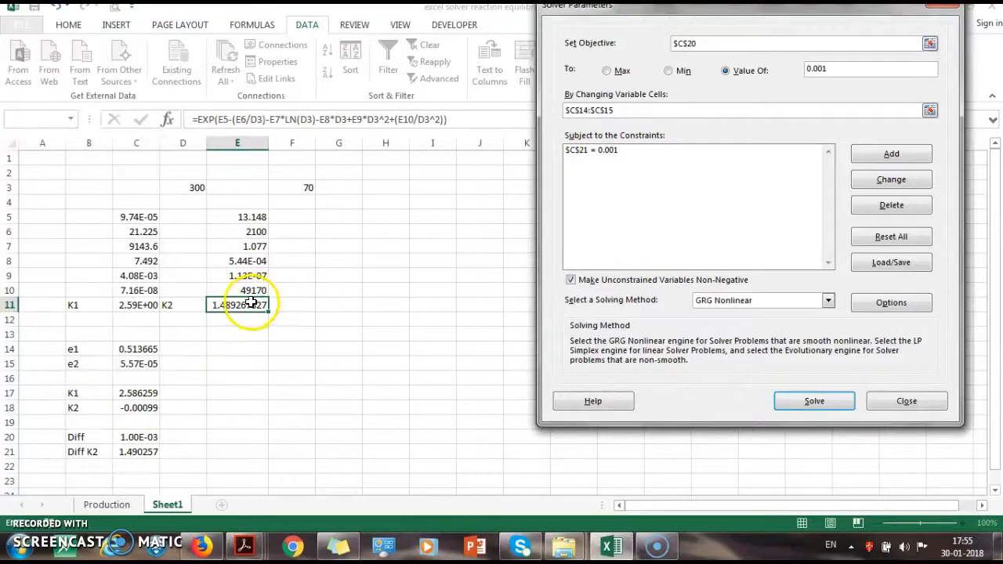
pyautogui.click(831, 403)
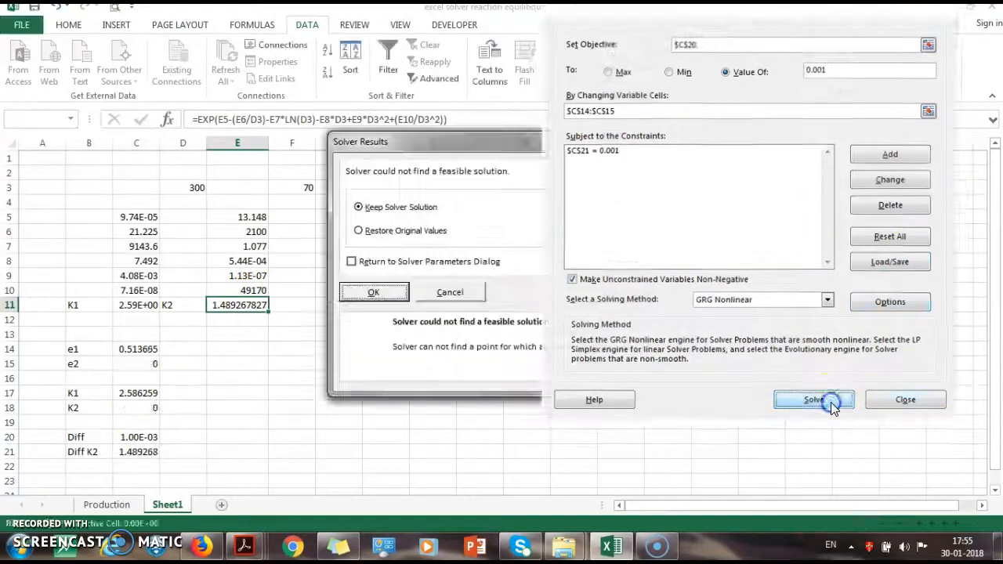
pyautogui.click(375, 293)
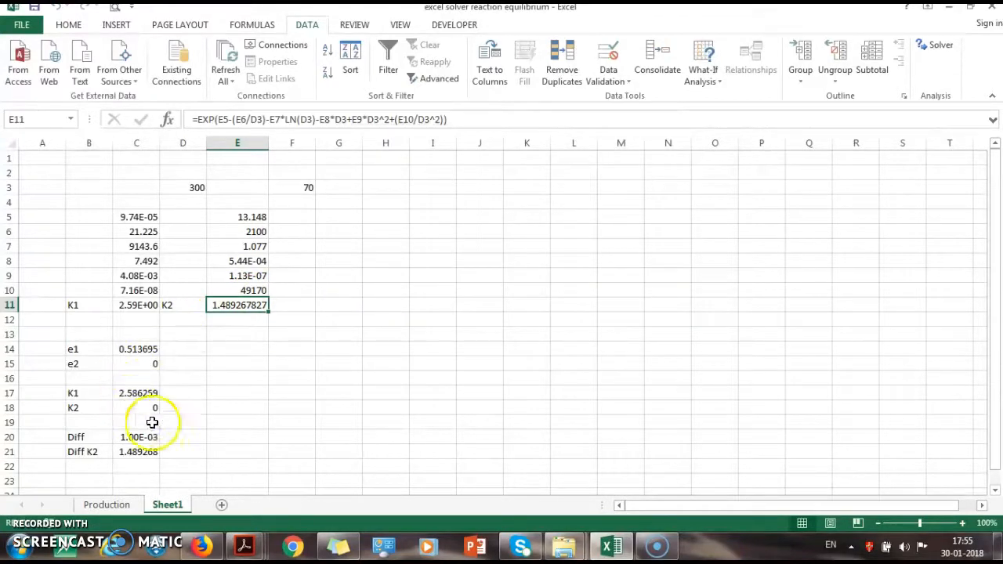
# Reset the initial guesses for e1 in C14 and e2 in C15 to 0.2 each
pyautogui.click(146, 349)
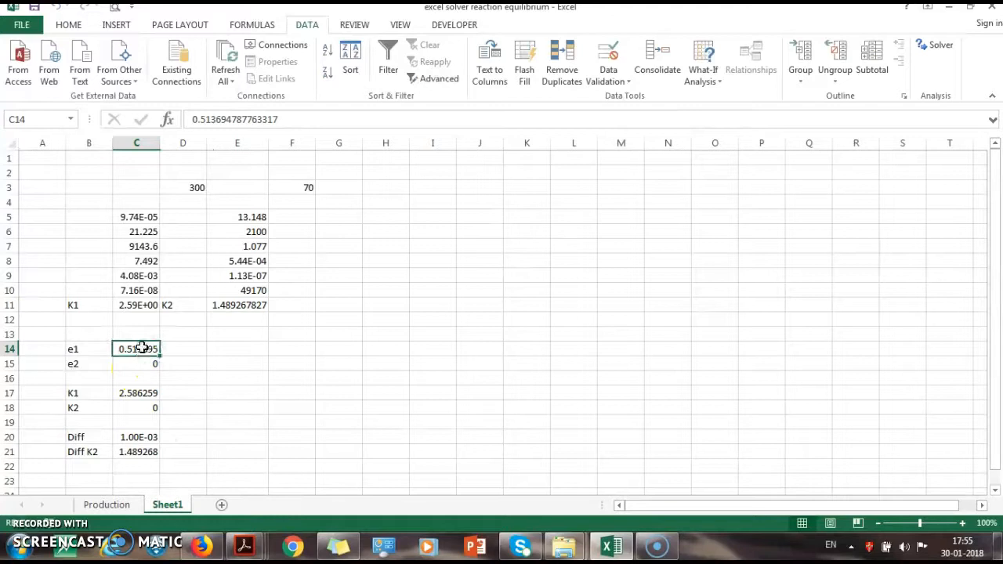
pyautogui.write('0.2')
pyautogui.press('Return')
pyautogui.write('0,')
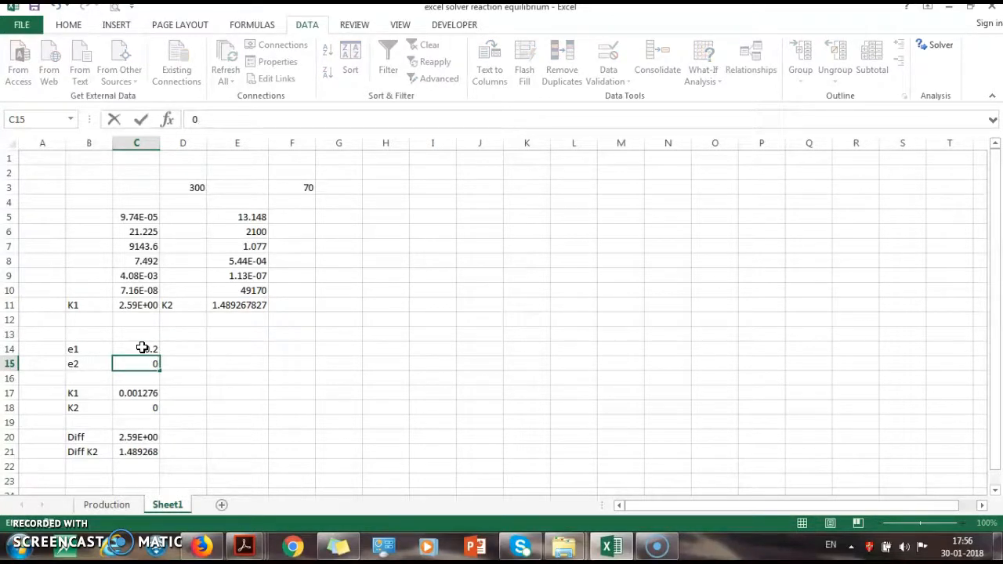
pyautogui.press('Return')
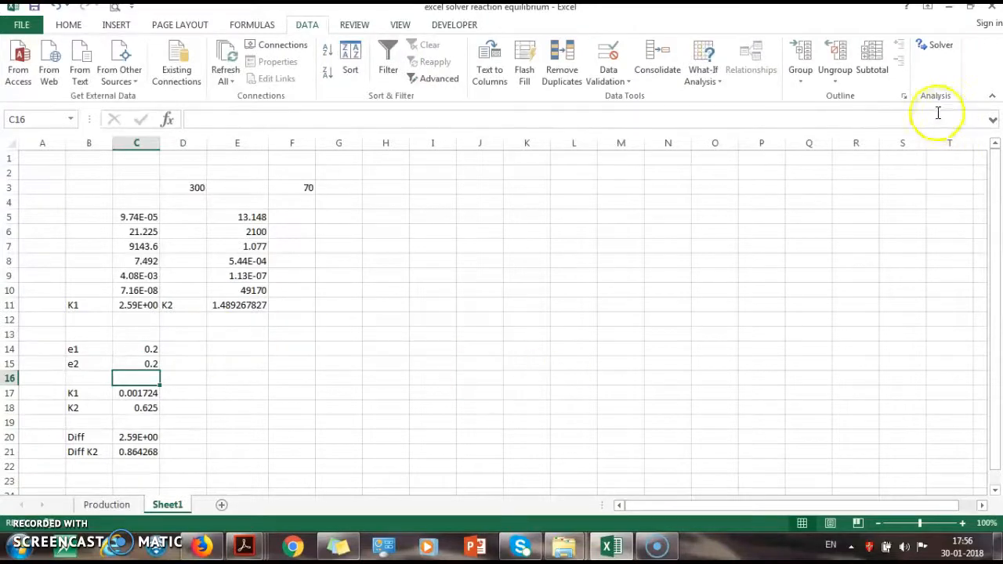
# Run Solver from the new guesses with objective C20 at 0.001, changing C14:C15 under C21 = 0.001, and keep the solution
pyautogui.click(937, 45)
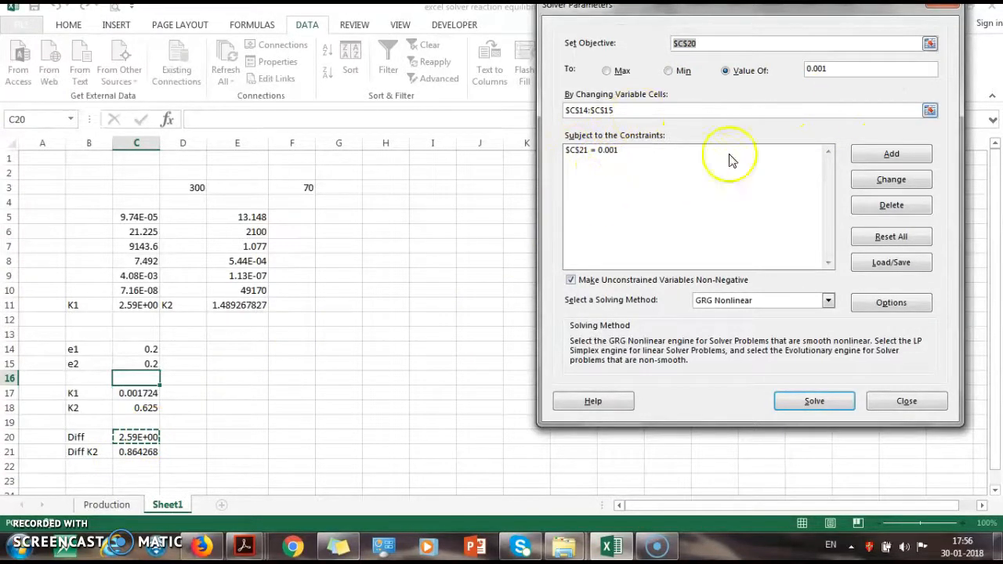
pyautogui.click(814, 400)
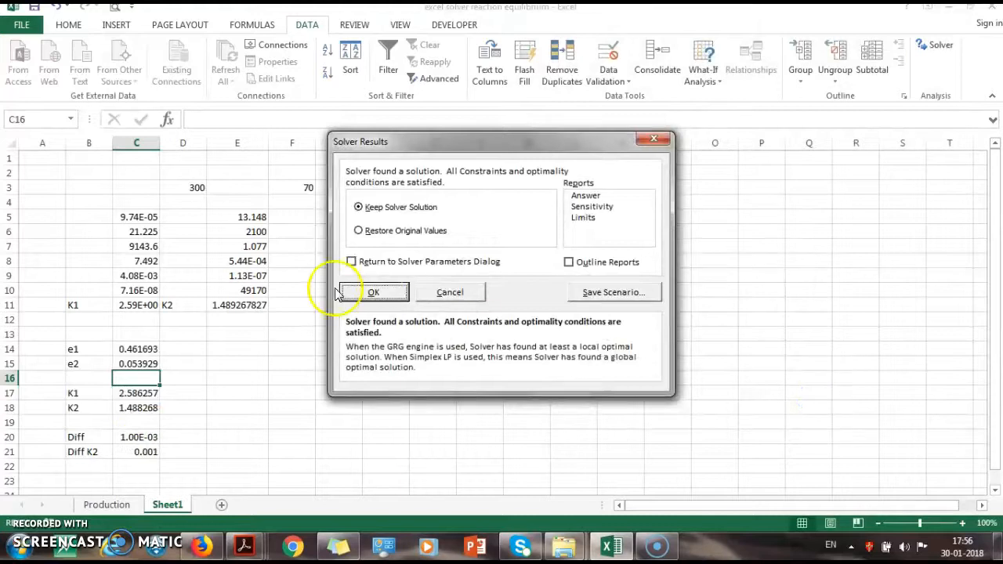
pyautogui.click(375, 294)
# Inspect the solved e1 and e2 in C14 and C15, and switch to excel solver_2.pdf in Adobe Acrobat Reader to view equations A and B
pyautogui.click(134, 350)
pyautogui.click(141, 375)
pyautogui.click(142, 364)
pyautogui.click(148, 349)
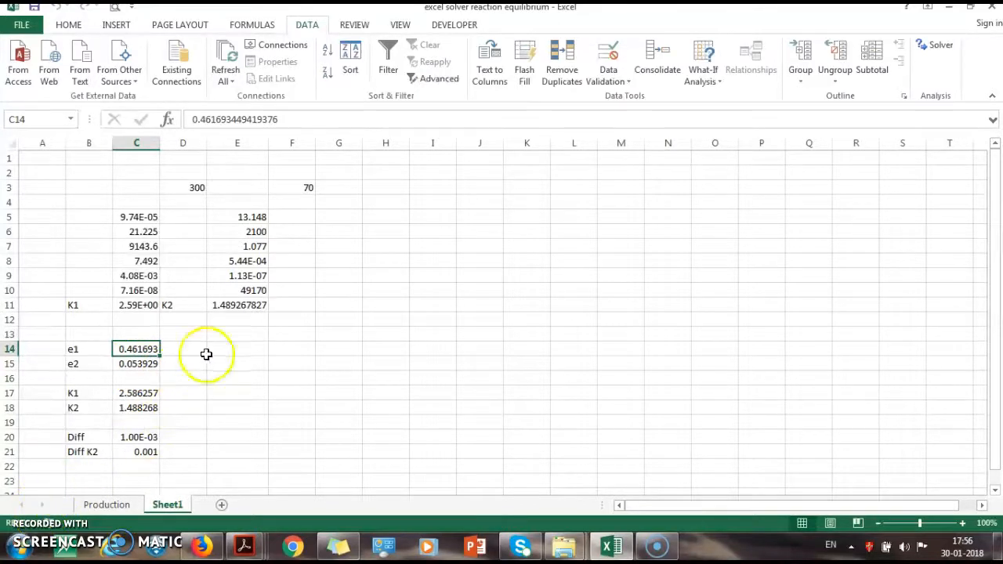
pyautogui.click(247, 545)
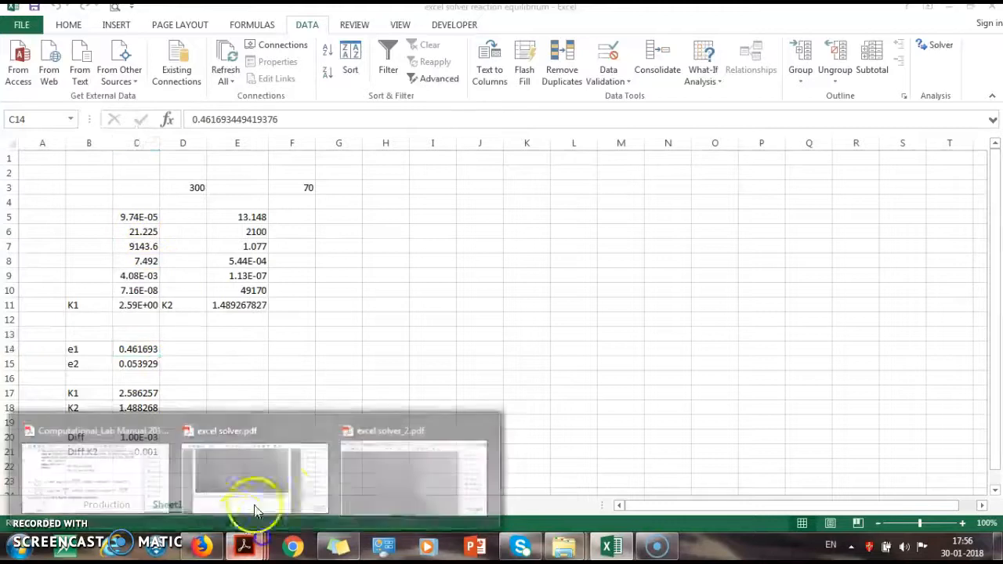
pyautogui.click(381, 473)
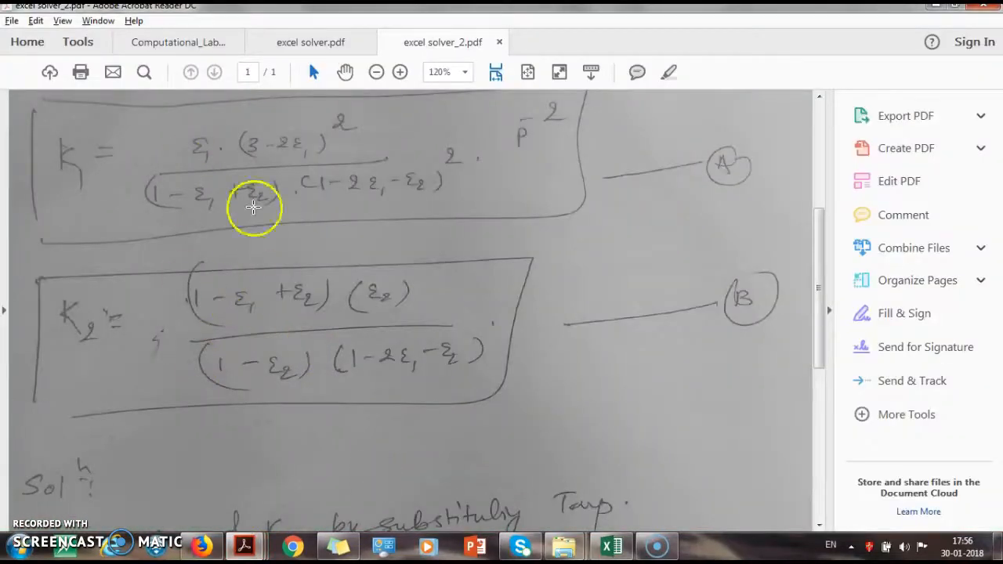